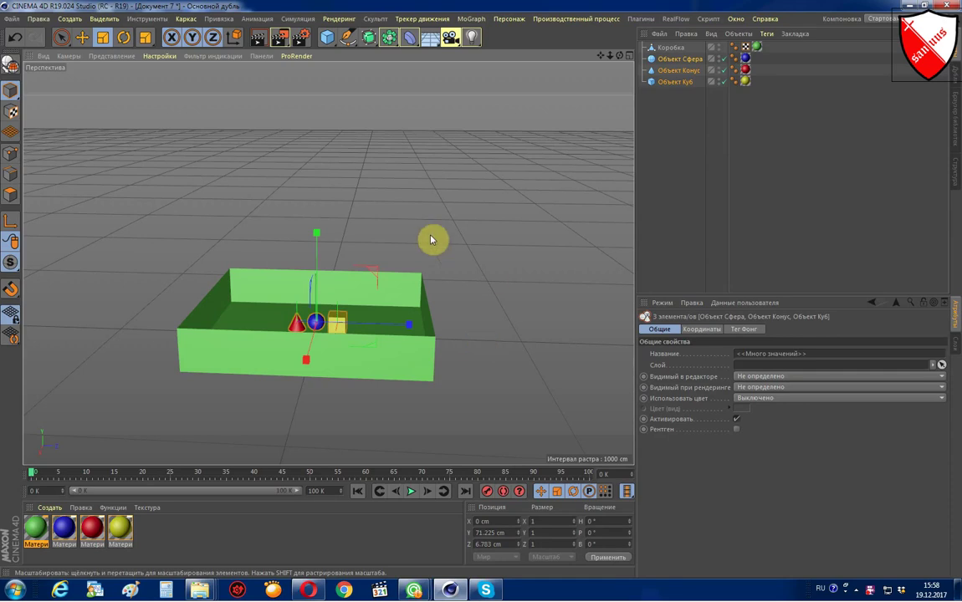
Select the sphere, cone and cube together in the Object Manager.
alt+drag(444, 221, 471, 188)
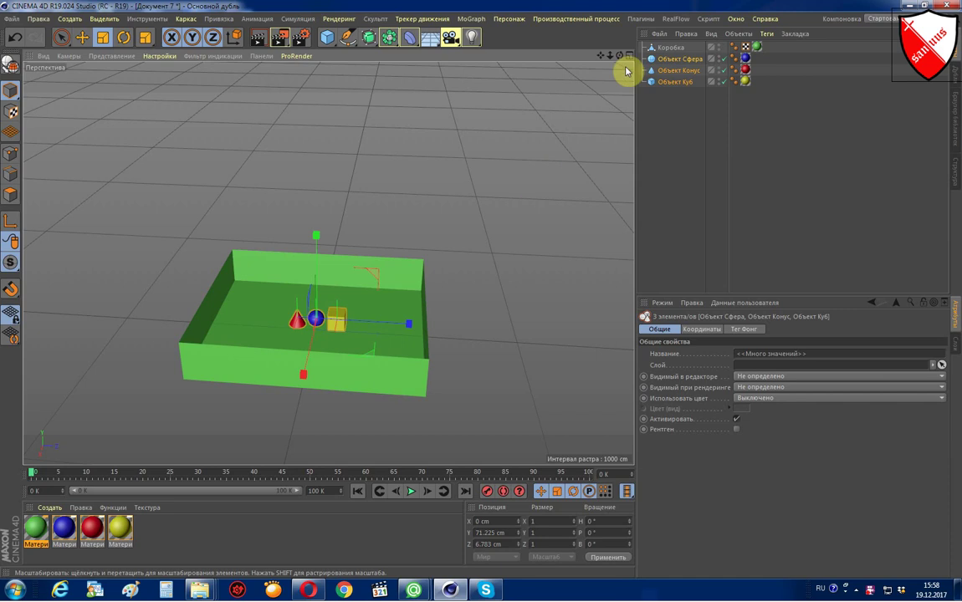
drag(619, 55, 617, 70)
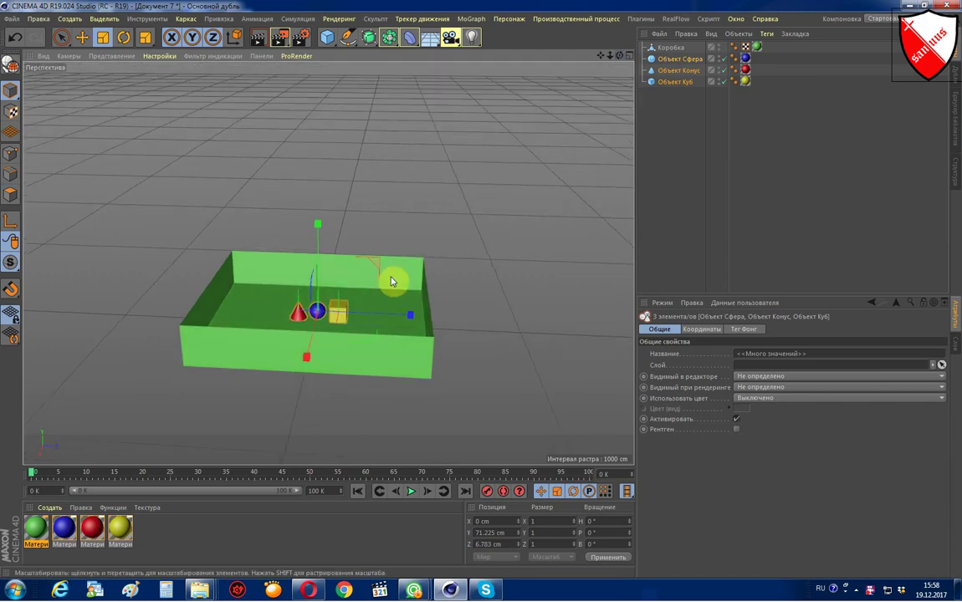
scroll(394, 278, up, 3)
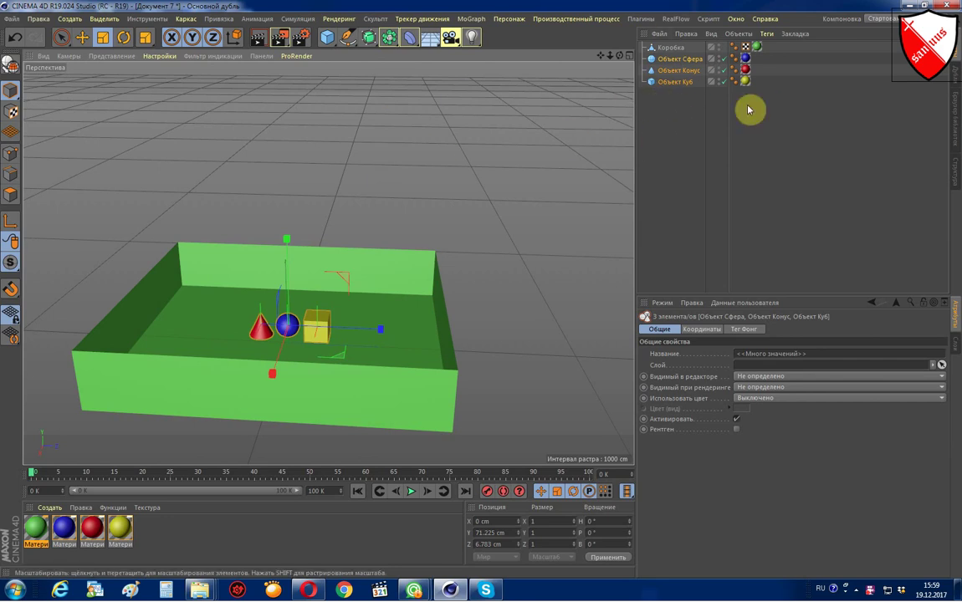
click(665, 121)
click(660, 82)
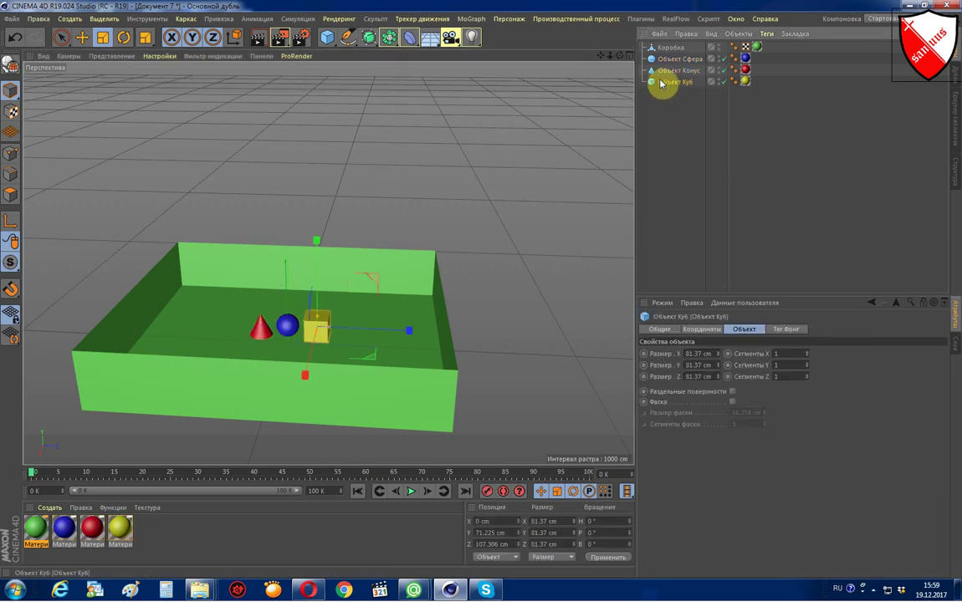
click(663, 72)
click(670, 59)
click(669, 72)
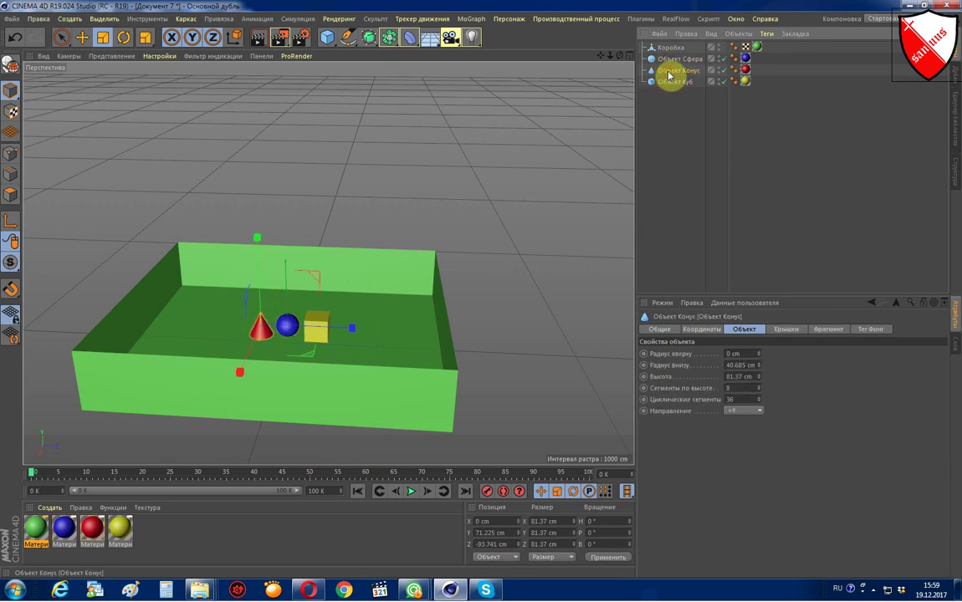
drag(672, 108, 657, 54)
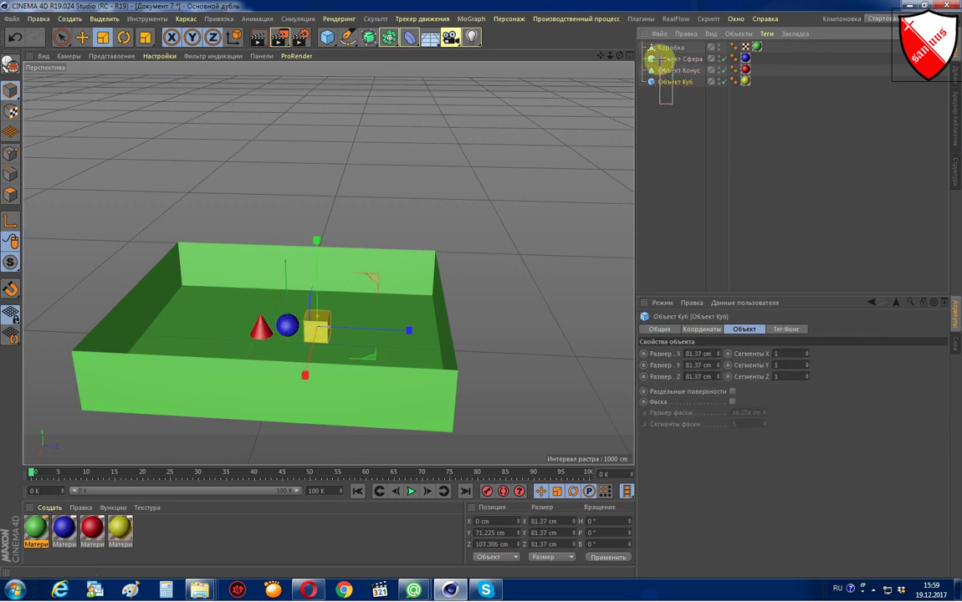
Scale the three objects down to tiny specks inside the green box, then deselect them.
click(146, 37)
drag(353, 143, 24, 191)
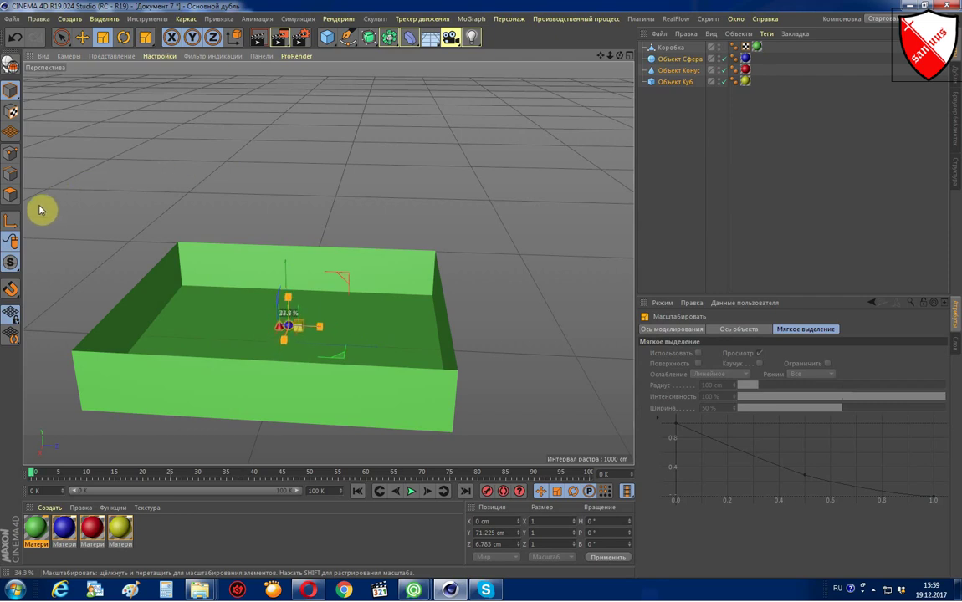
scroll(334, 344, up, 3)
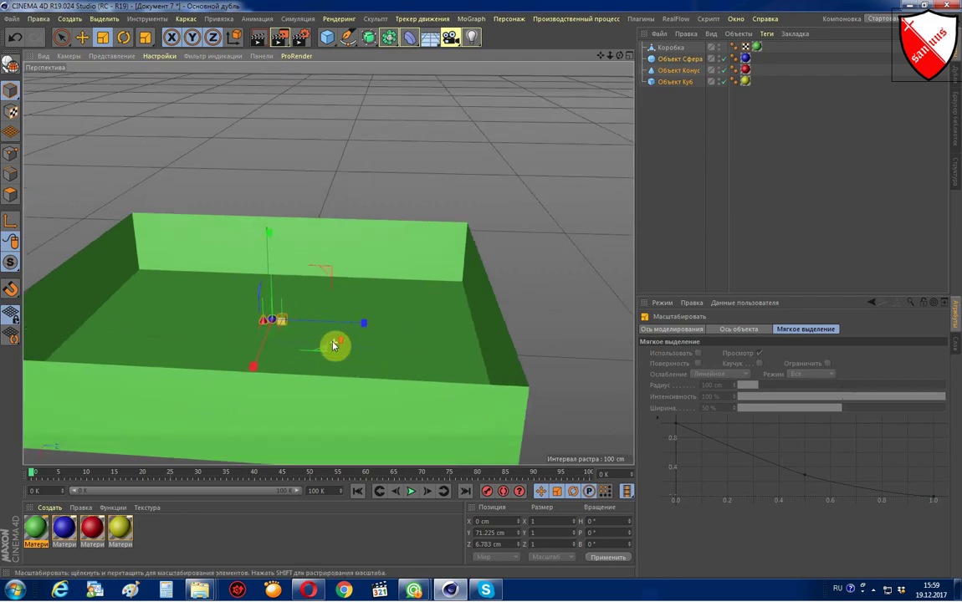
scroll(335, 344, down, 3)
scroll(339, 335, down, 1)
click(670, 168)
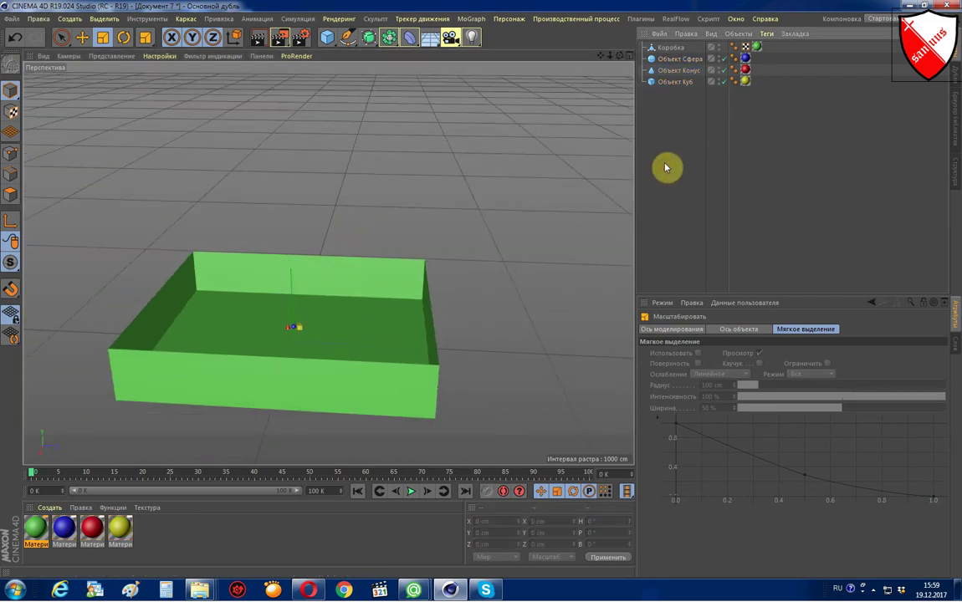
Add a RealFlow scene and enlarge its circle emitter to 247.1 cm.
click(671, 19)
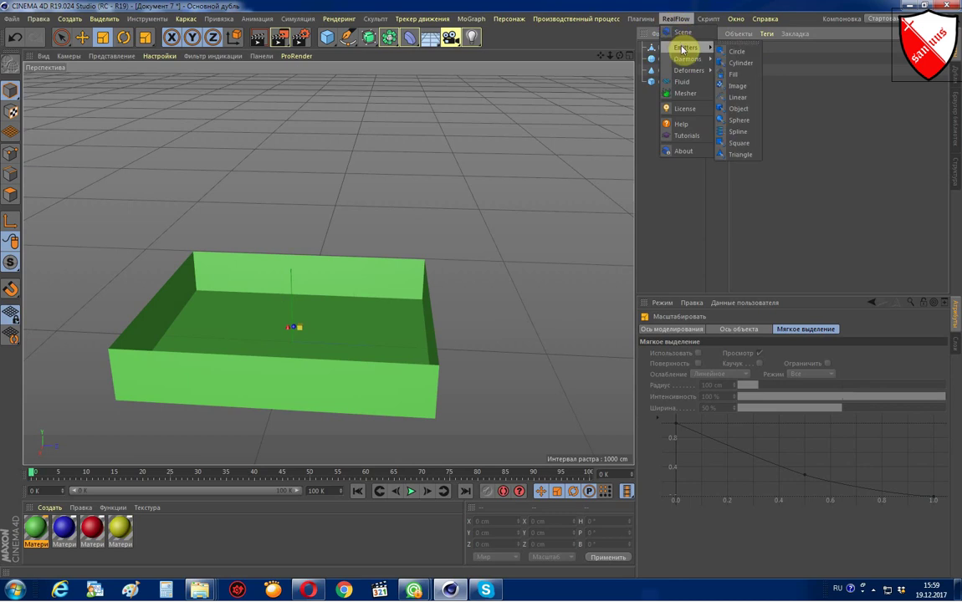
click(729, 58)
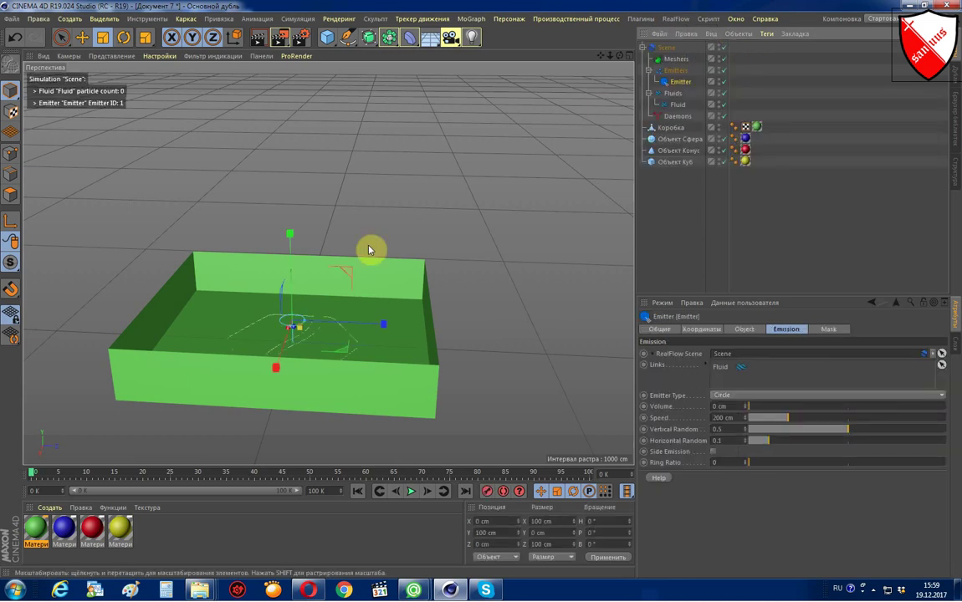
click(102, 37)
drag(312, 159, 551, 59)
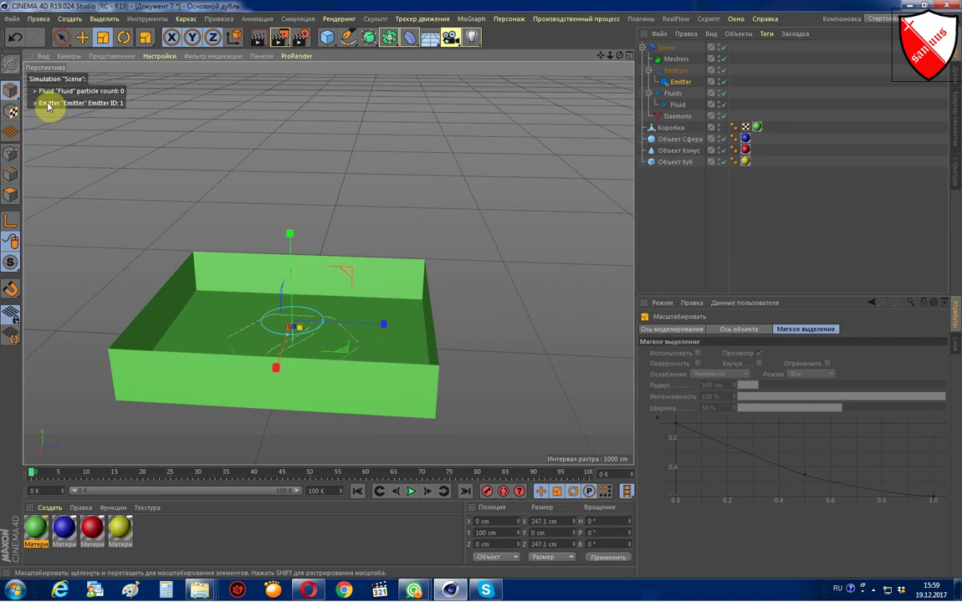
Raise the emitter high above the box and tilt it to about -125.4°, aiming at the box.
click(82, 37)
mouse_move(289, 233)
mouse_down()
mouse_move(312, 148)
mouse_move(290, 241)
mouse_up()
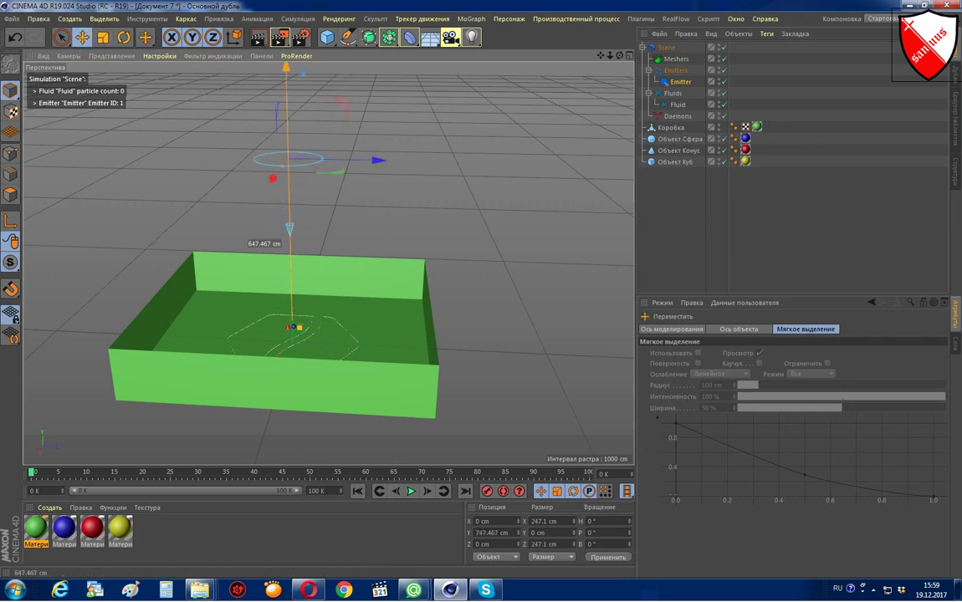
mouse_move(303, 318)
alt+mouse_down()
mouse_move(318, 300)
mouse_move(365, 295)
mouse_move(273, 301)
mouse_move(386, 222)
alt+mouse_up()
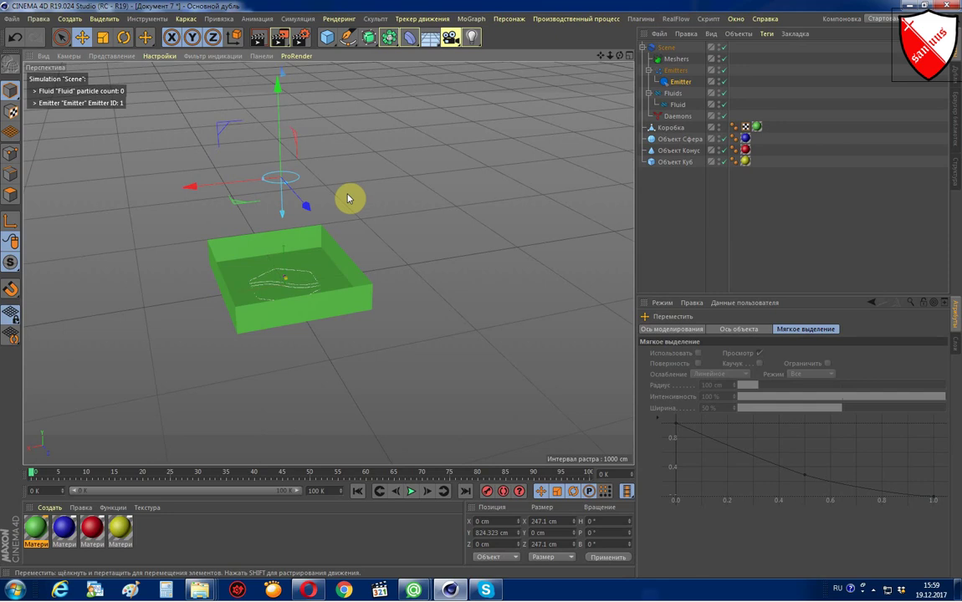
key(r)
mouse_move(232, 149)
mouse_down()
mouse_move(285, 146)
mouse_move(328, 168)
mouse_move(321, 165)
mouse_up()
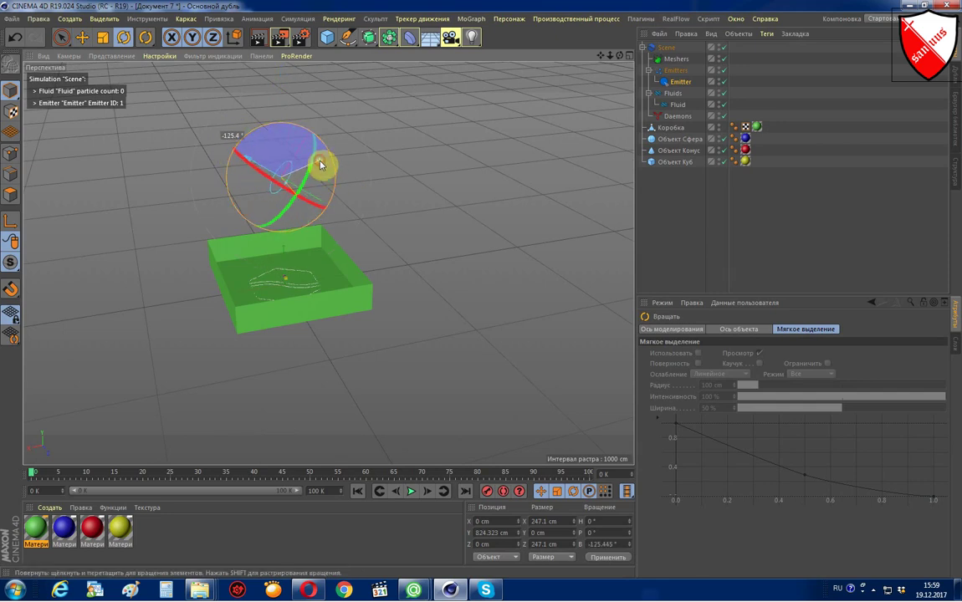
key(e)
mouse_move(425, 178)
alt+mouse_down()
mouse_move(396, 159)
mouse_move(376, 166)
mouse_move(476, 182)
mouse_move(457, 202)
mouse_move(580, 229)
mouse_move(520, 230)
alt+mouse_up()
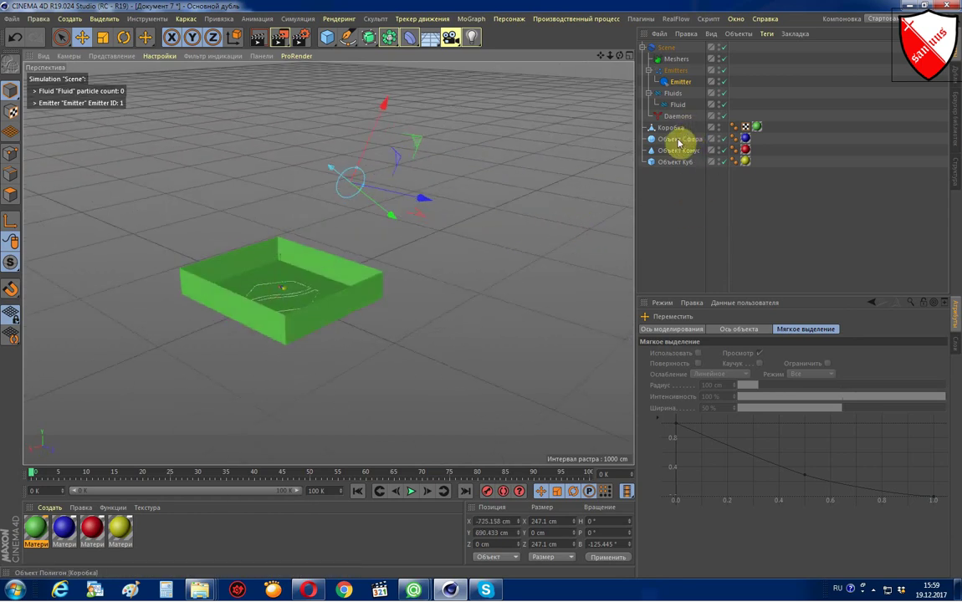
drag(680, 189, 670, 145)
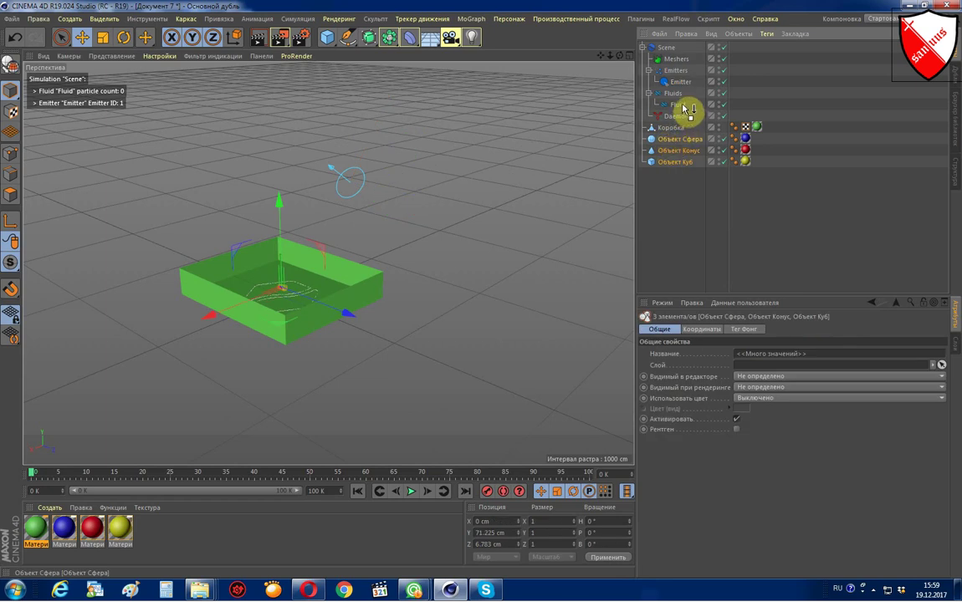
Parent the sphere, cone and cube under Fluid and add a 981 cm Gravity daemon.
drag(686, 109, 683, 108)
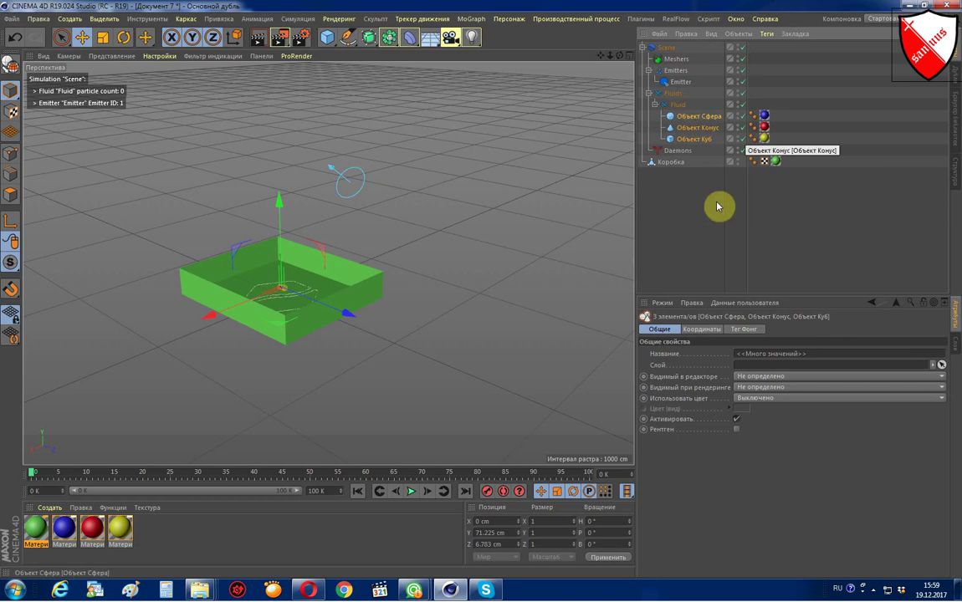
scroll(311, 254, up, 2)
scroll(301, 251, up, 2)
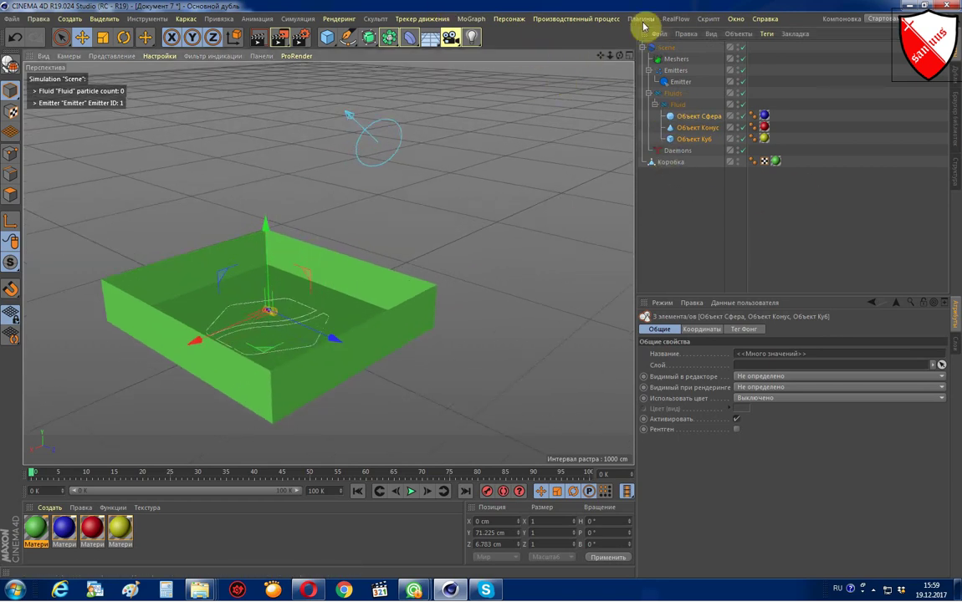
click(675, 19)
mouse_move(688, 59)
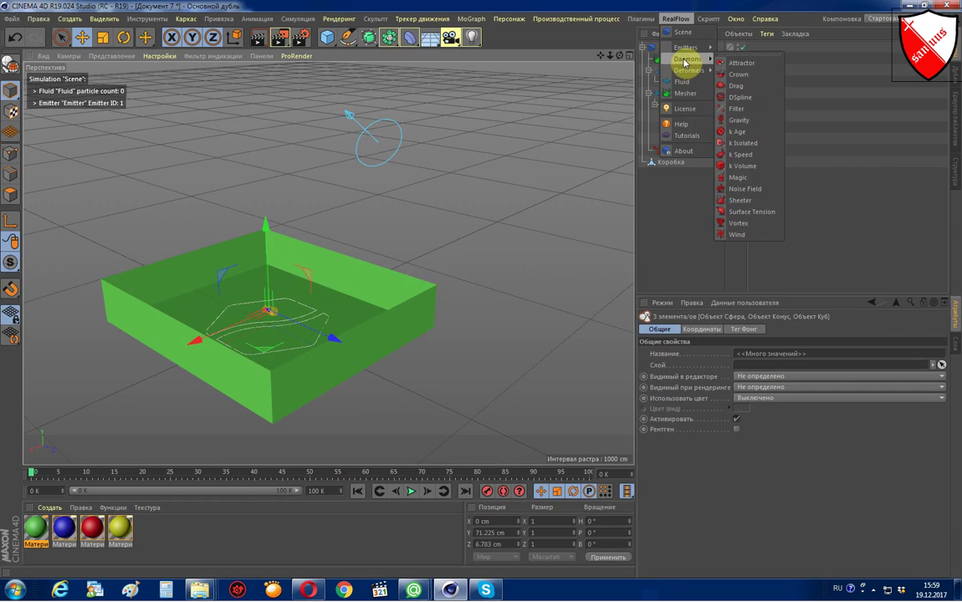
click(739, 120)
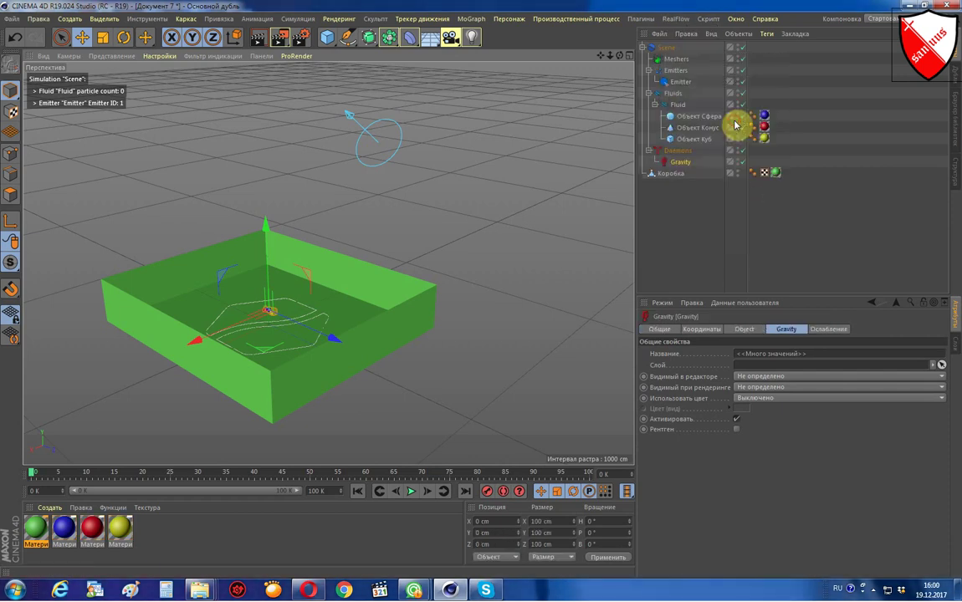
click(658, 173)
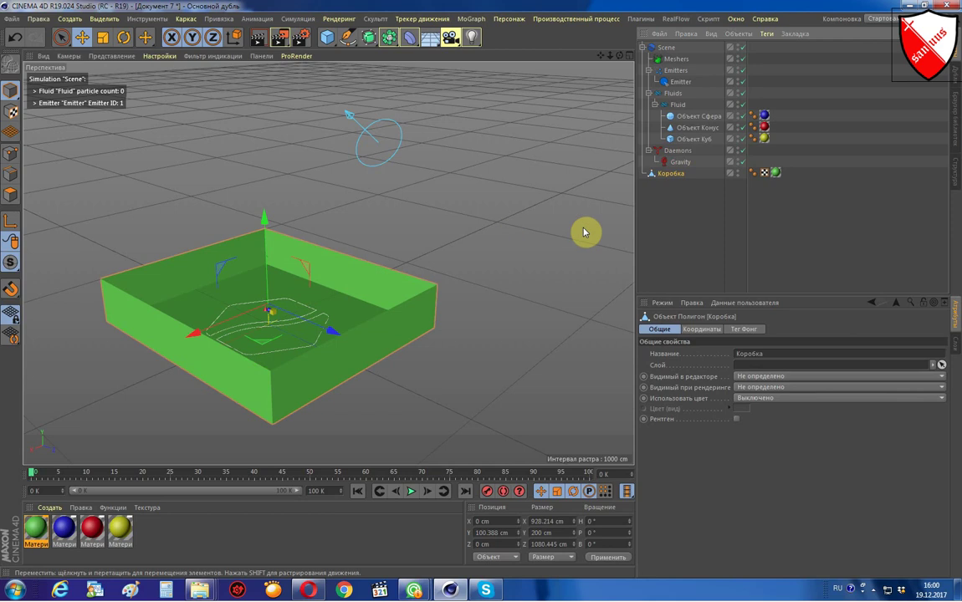
drag(619, 55, 545, 71)
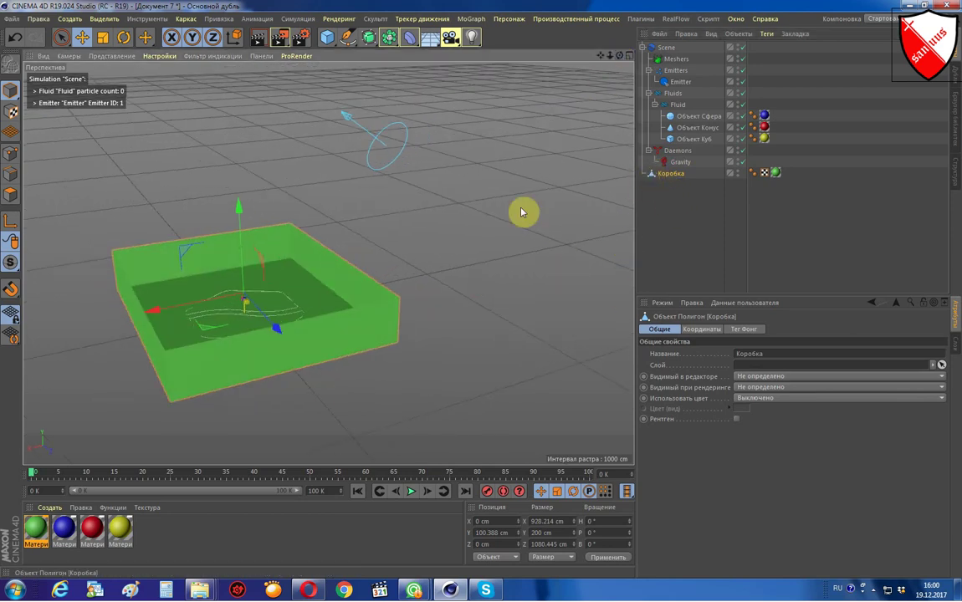
right_click(654, 180)
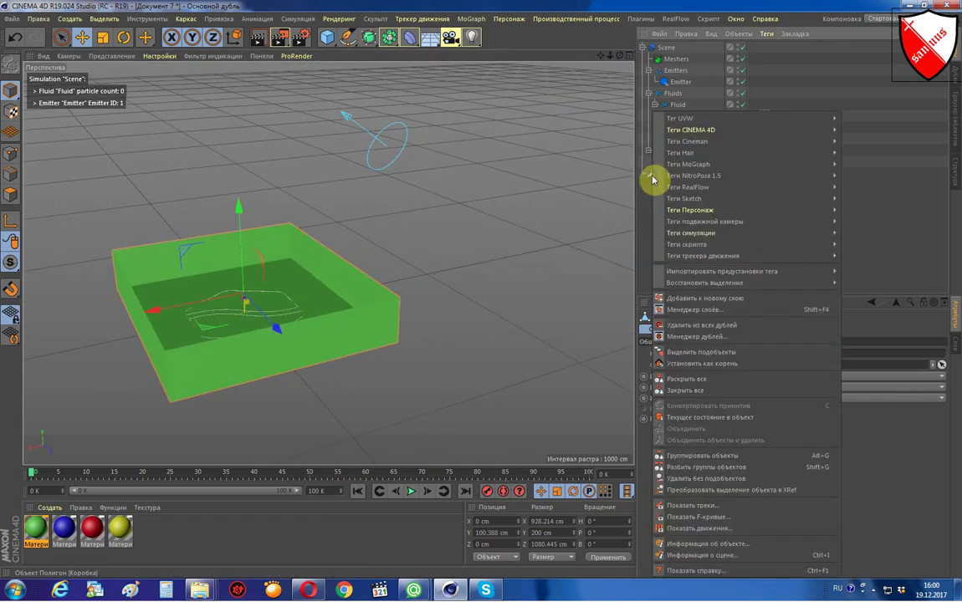
mouse_move(688, 188)
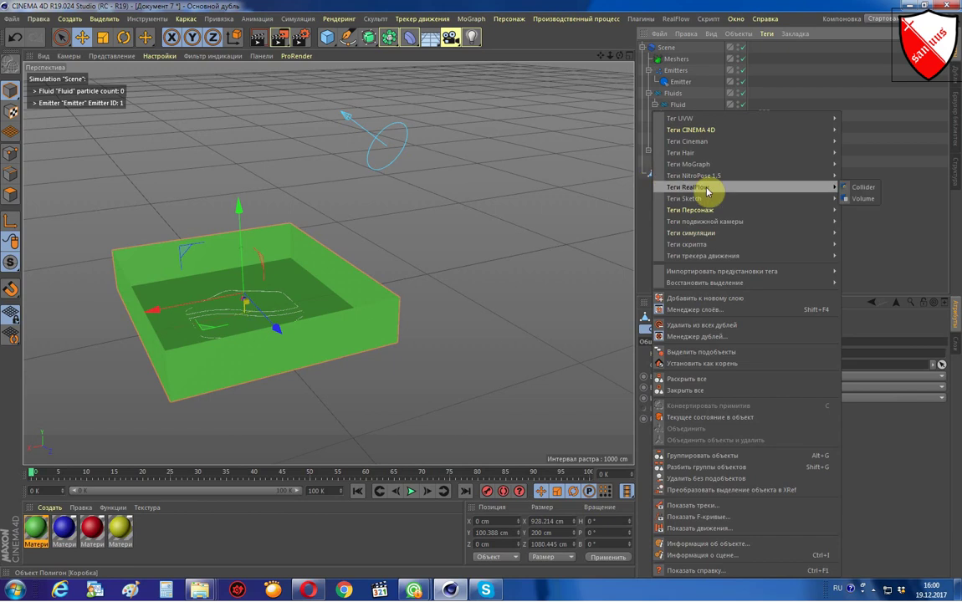
click(849, 188)
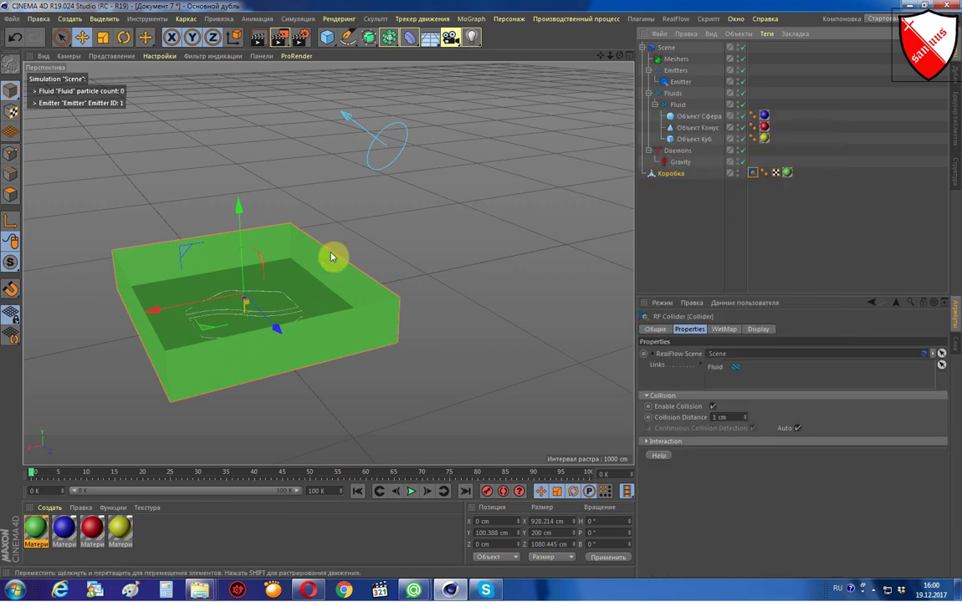
alt+drag(623, 71, 328, 263)
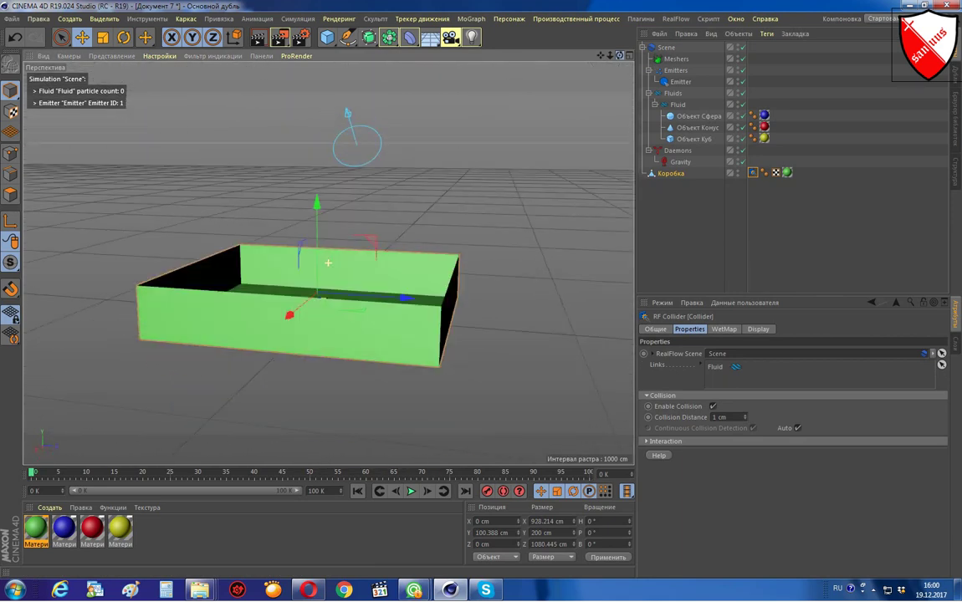
scroll(209, 325, up, 5)
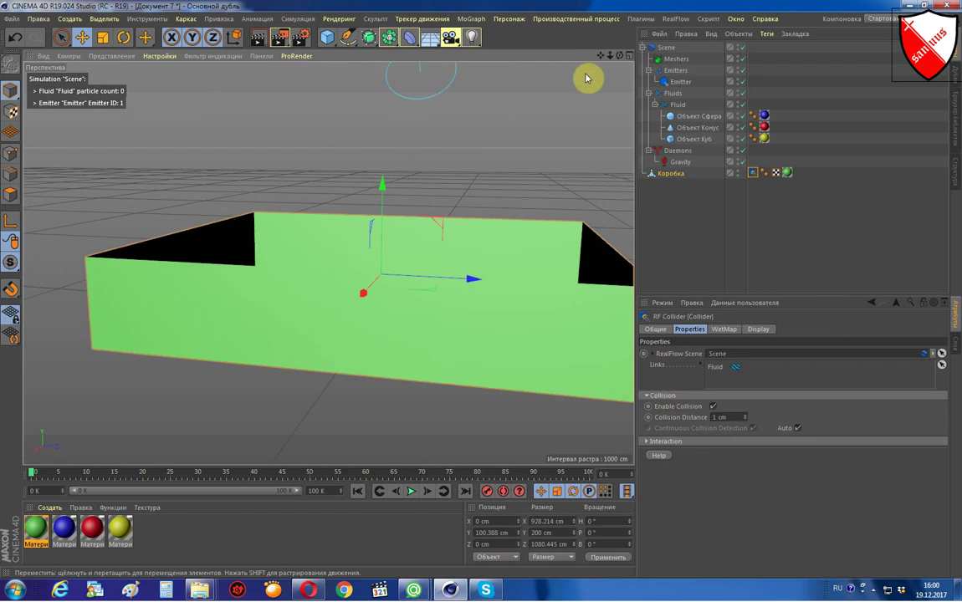
drag(620, 55, 620, 55)
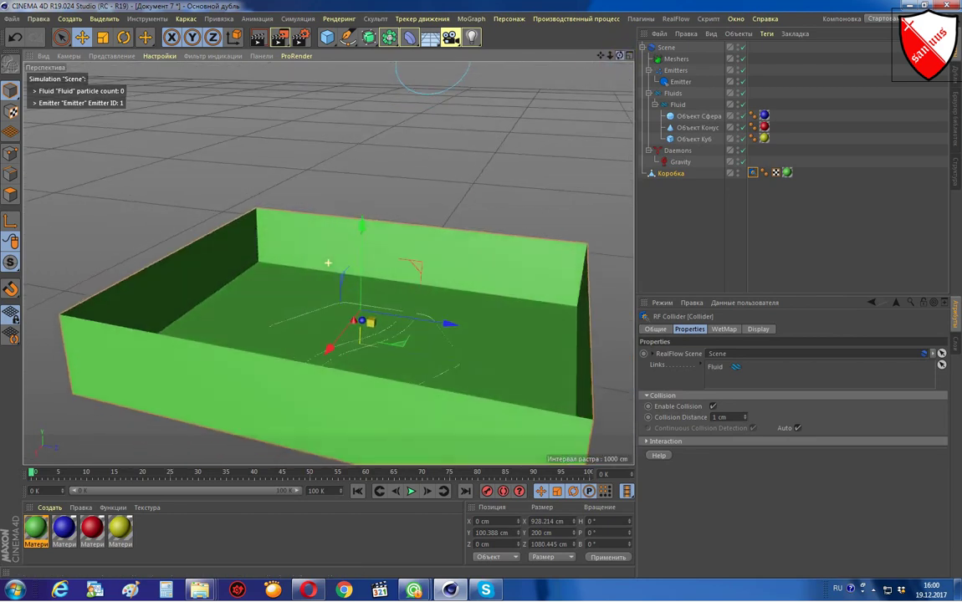
scroll(439, 227, down, 3)
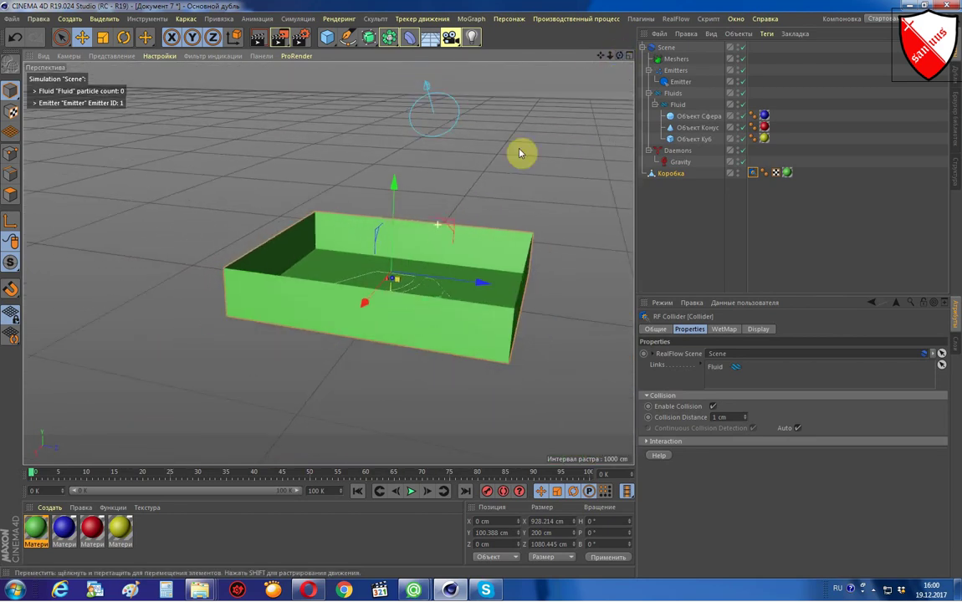
drag(601, 57, 602, 58)
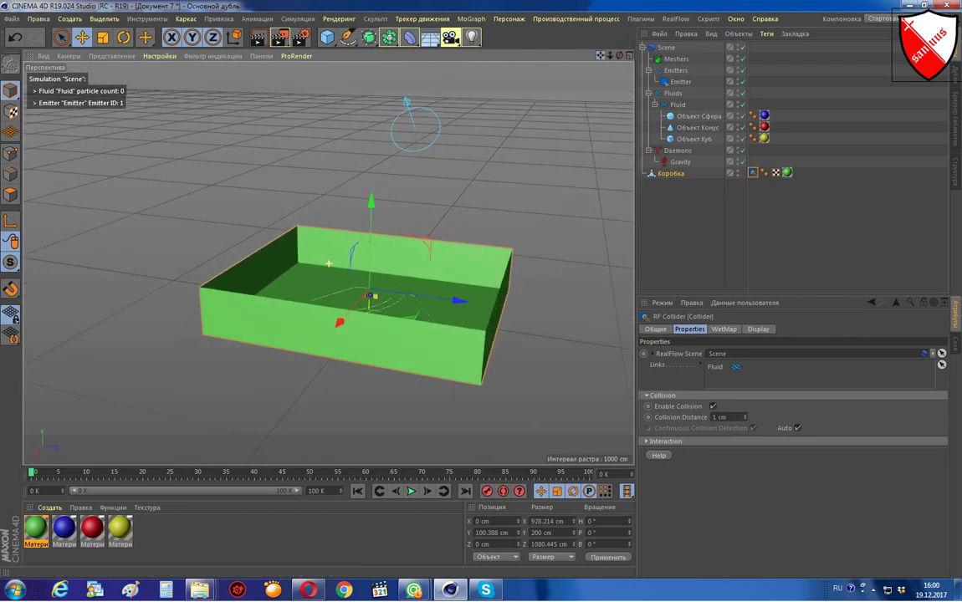
Give Коробка a RealFlow Volume tag with Volume Mode set to Shell instead of Auto.
right_click(673, 177)
mouse_move(708, 187)
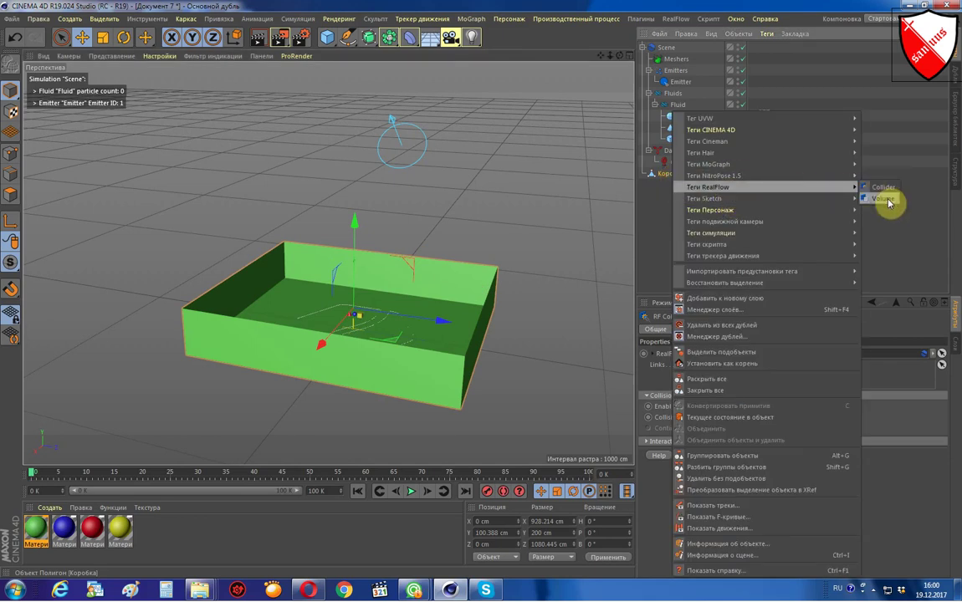
click(883, 199)
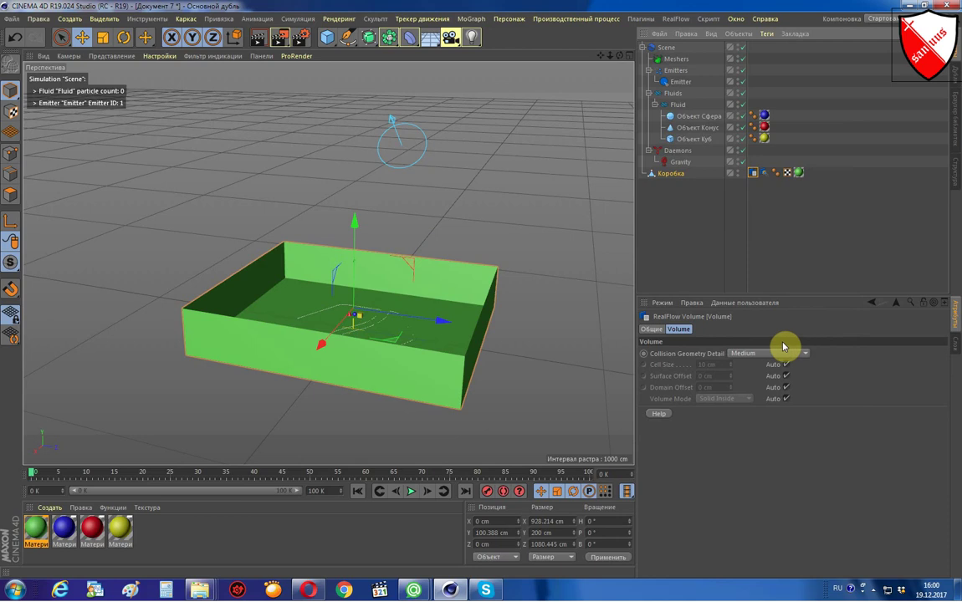
click(787, 400)
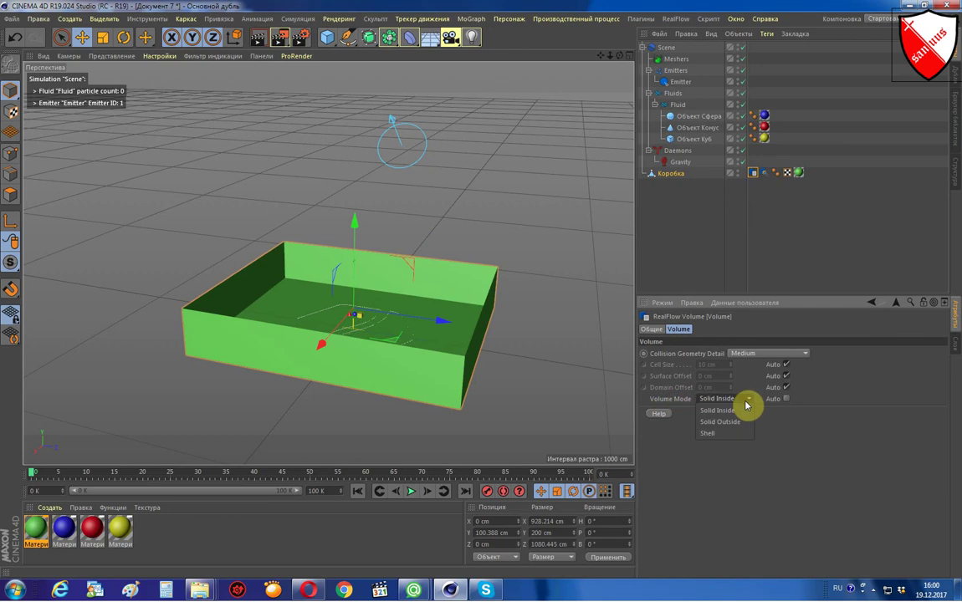
click(718, 435)
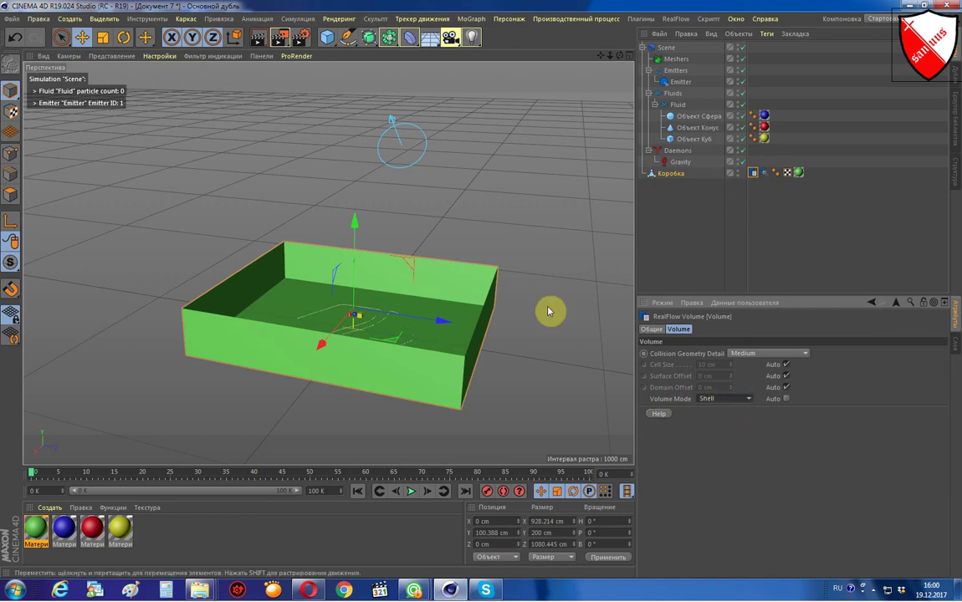
drag(619, 56, 552, 79)
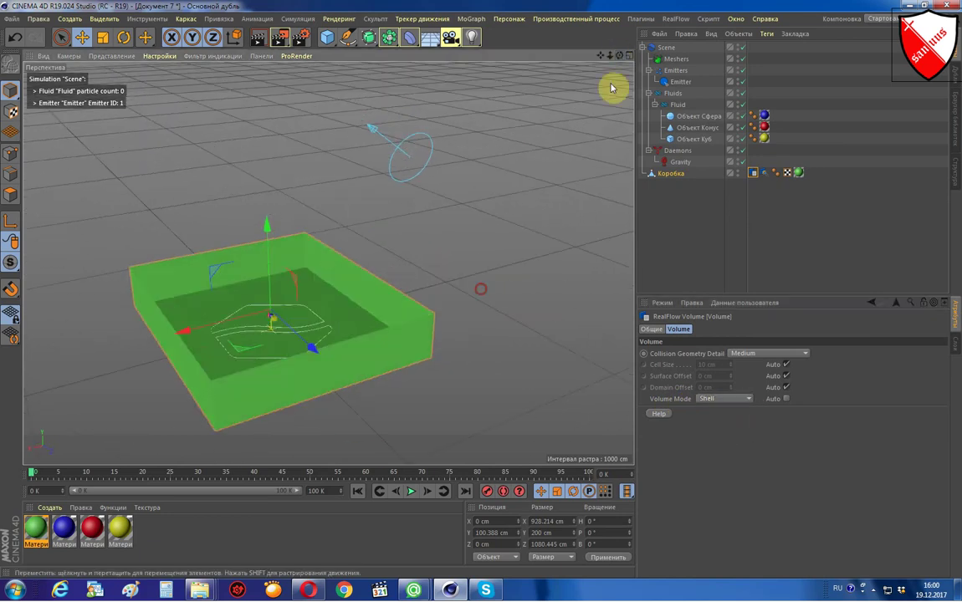
click(413, 492)
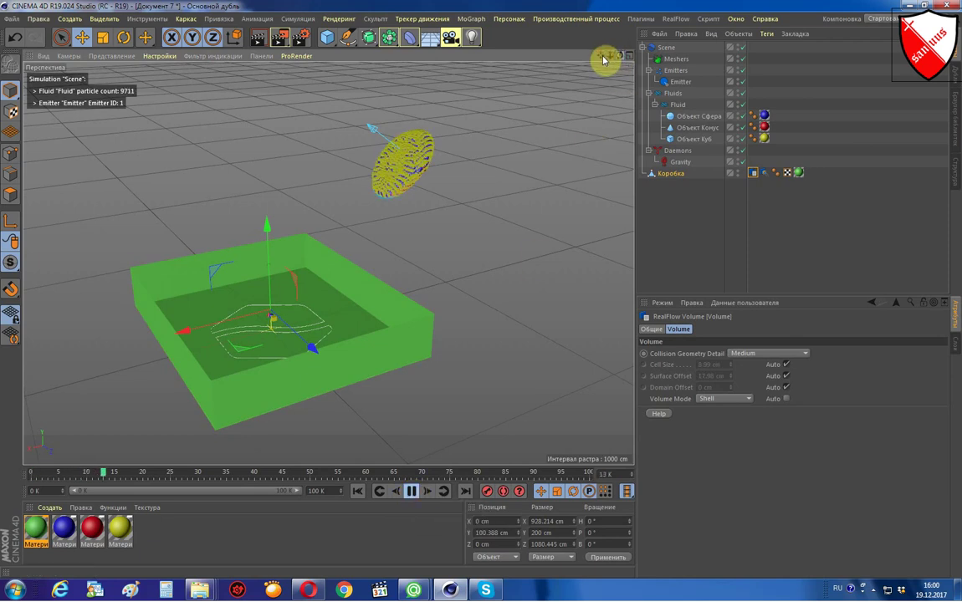
drag(620, 56, 492, 147)
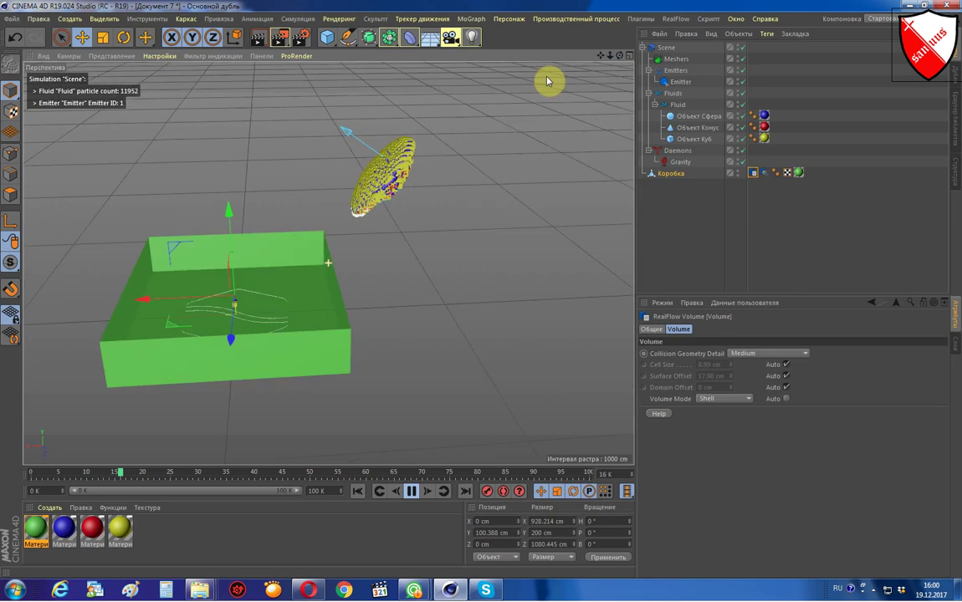
alt+drag(359, 216, 397, 315)
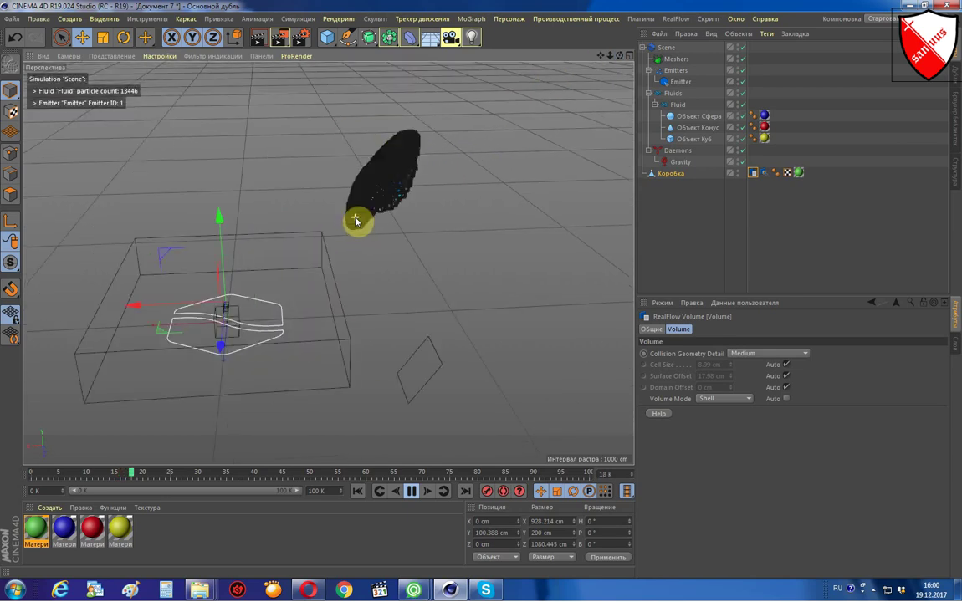
click(413, 494)
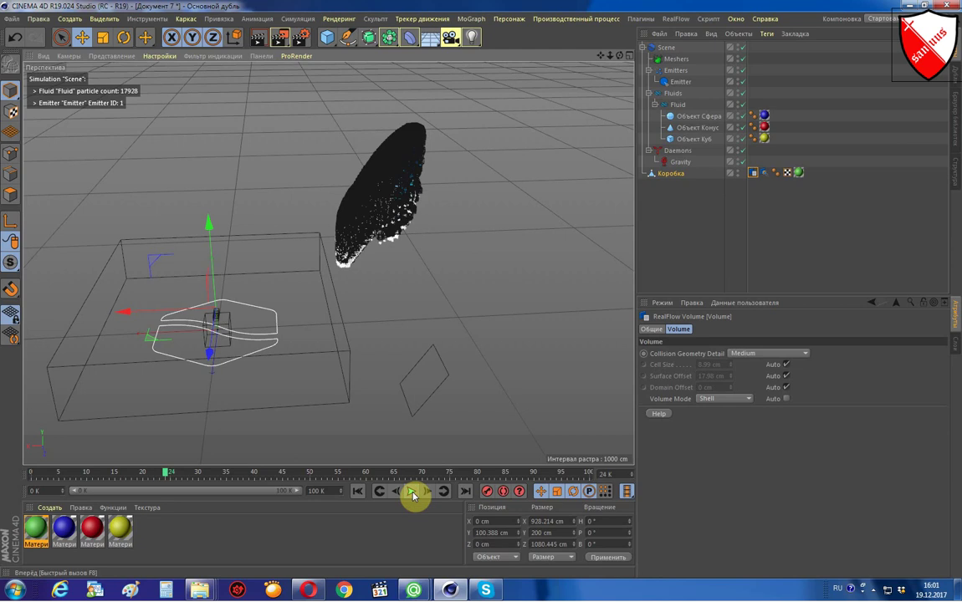
click(358, 494)
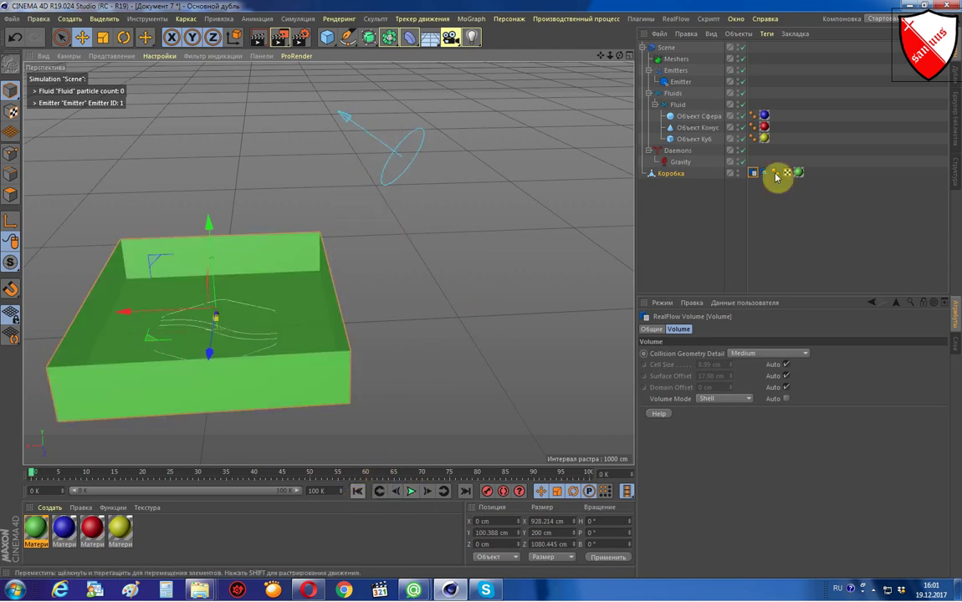
Raise the Emitter's emission Speed from 200 cm to 468 cm.
click(671, 84)
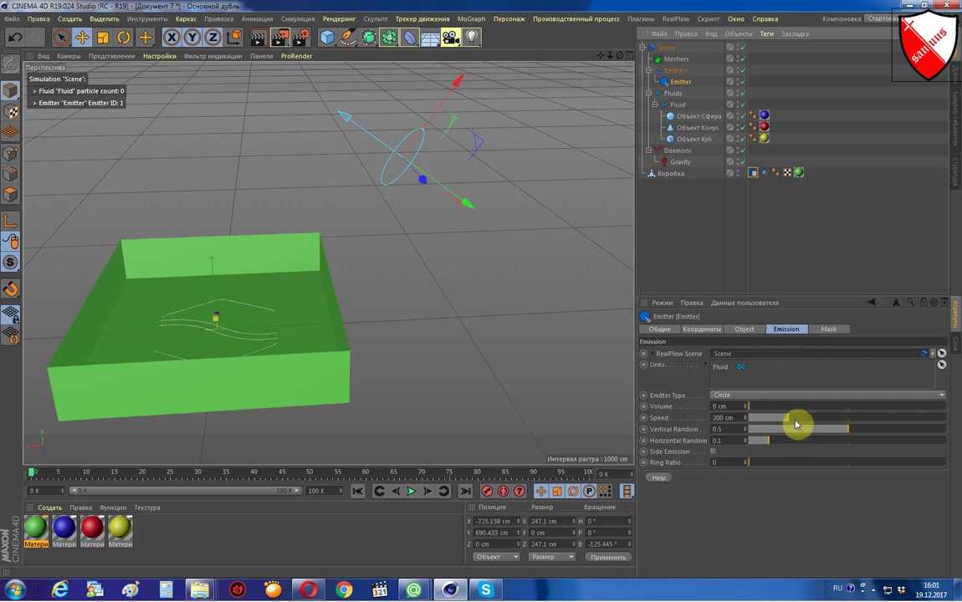
drag(796, 424, 819, 422)
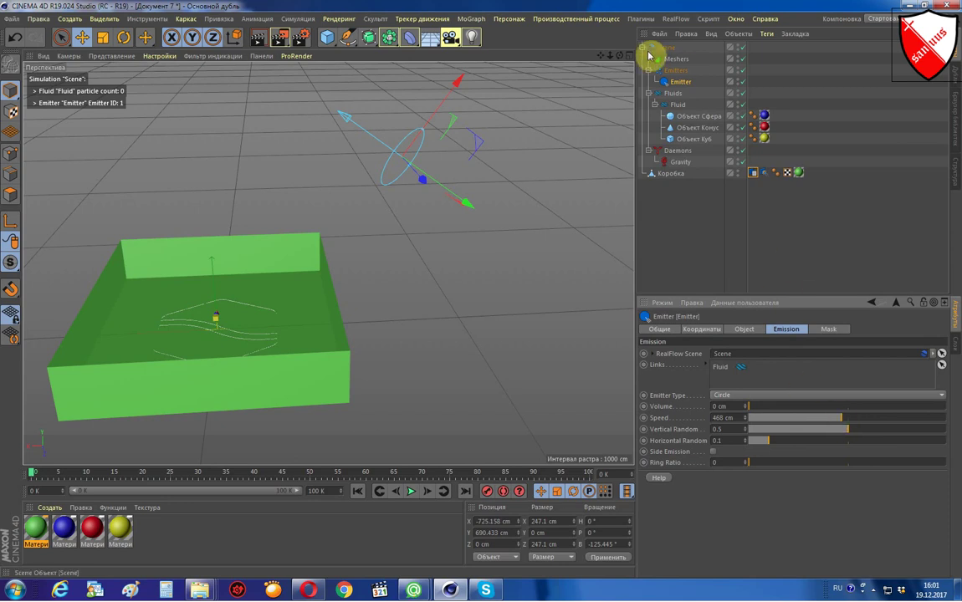
Lower the Fluid's Resolution from 2 to 0.5 on its Fluid tab.
click(669, 107)
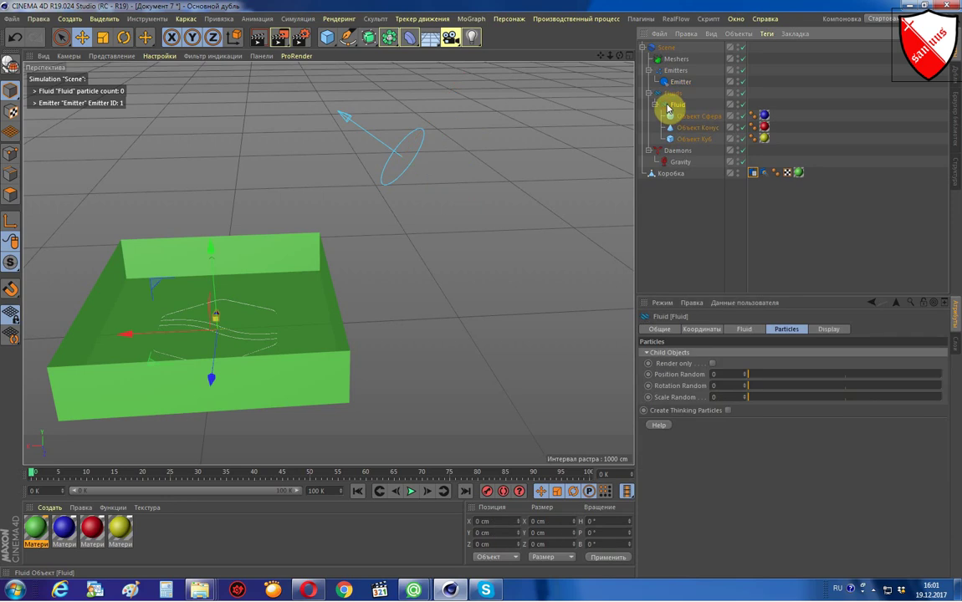
click(744, 330)
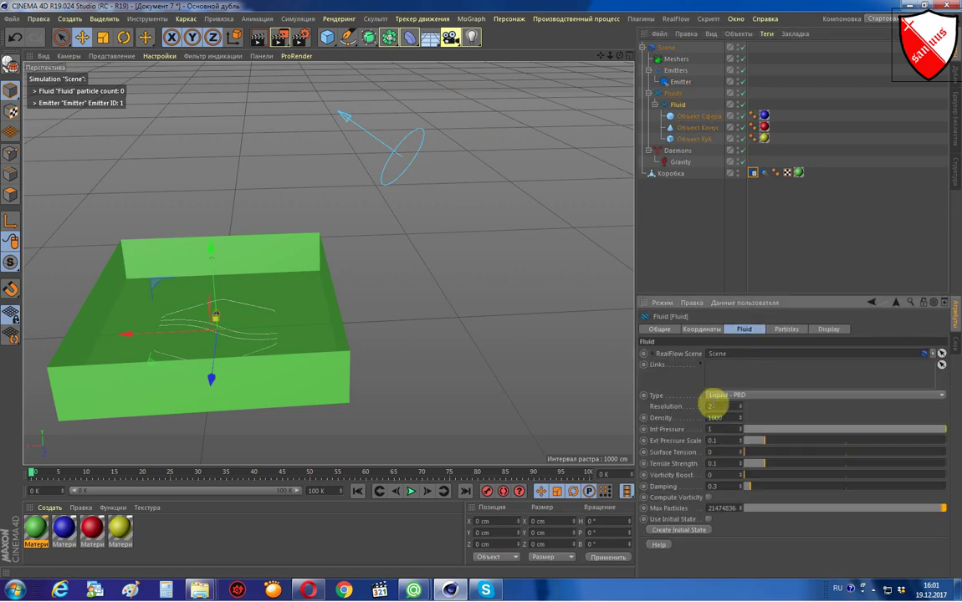
click(712, 405)
text(0.5)
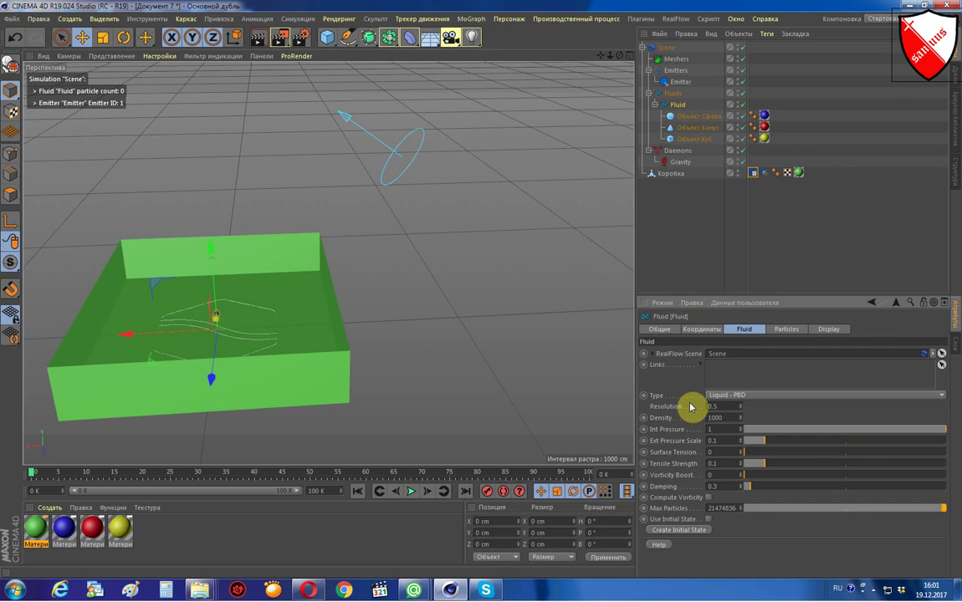
click(787, 329)
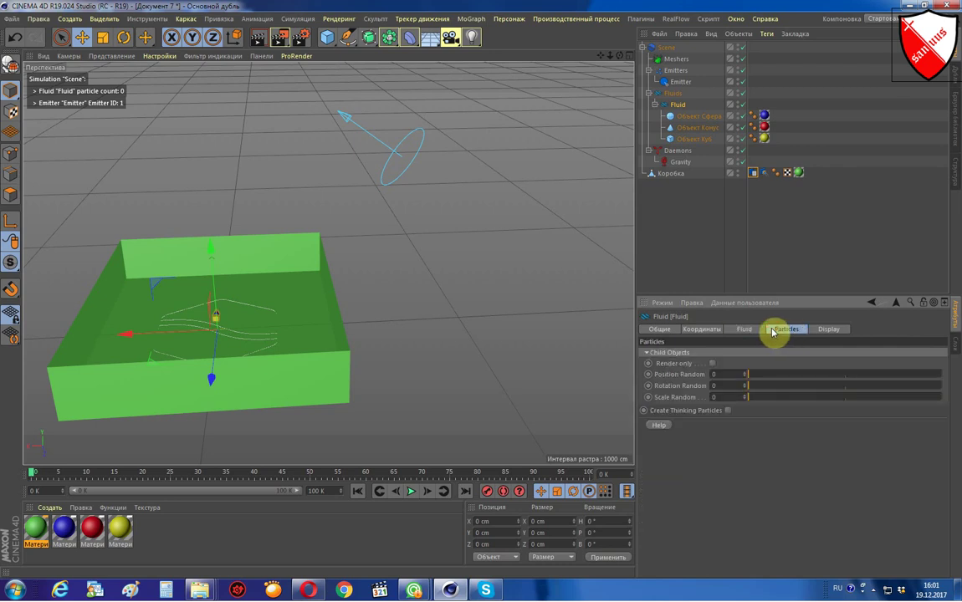
click(746, 330)
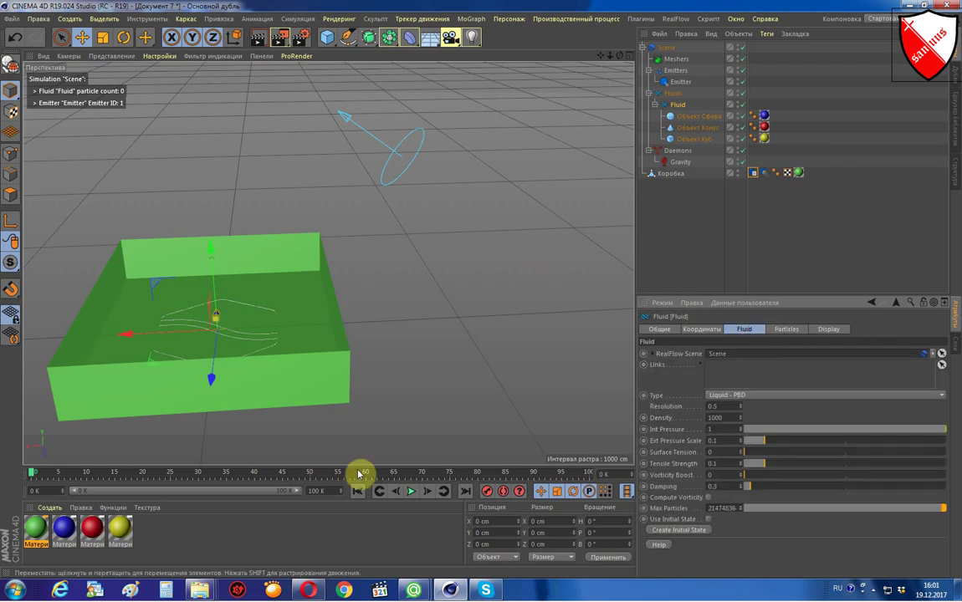
Run the simulation in wireframe display and pause at frame 70 with 19,530 particles.
alt+drag(457, 349, 414, 316)
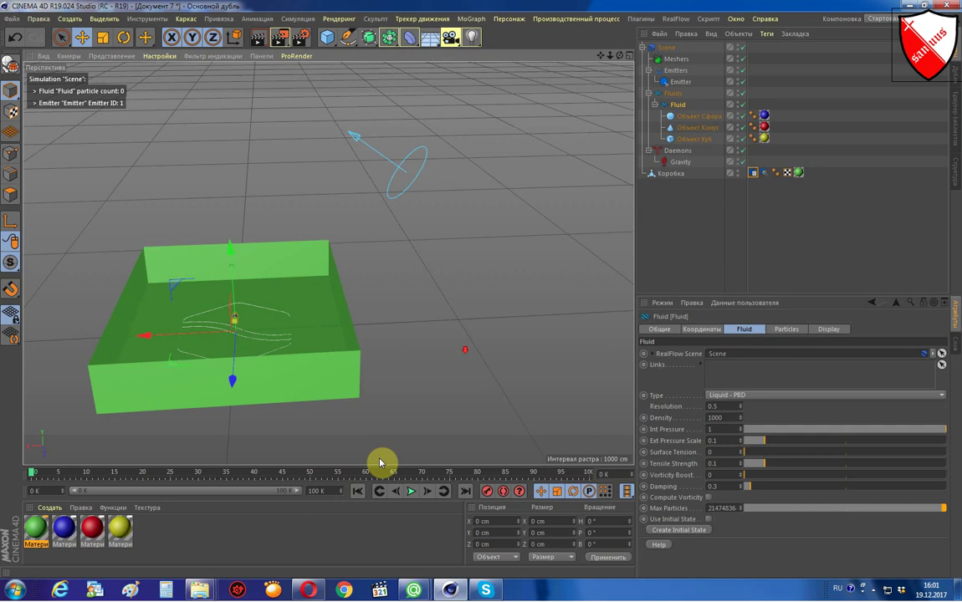
click(411, 492)
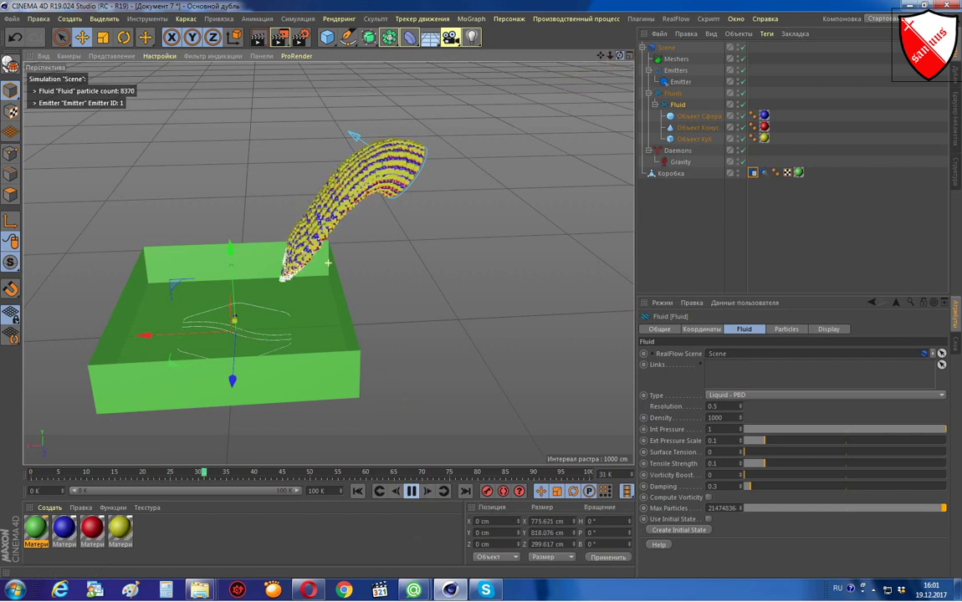
alt+drag(328, 263, 377, 251)
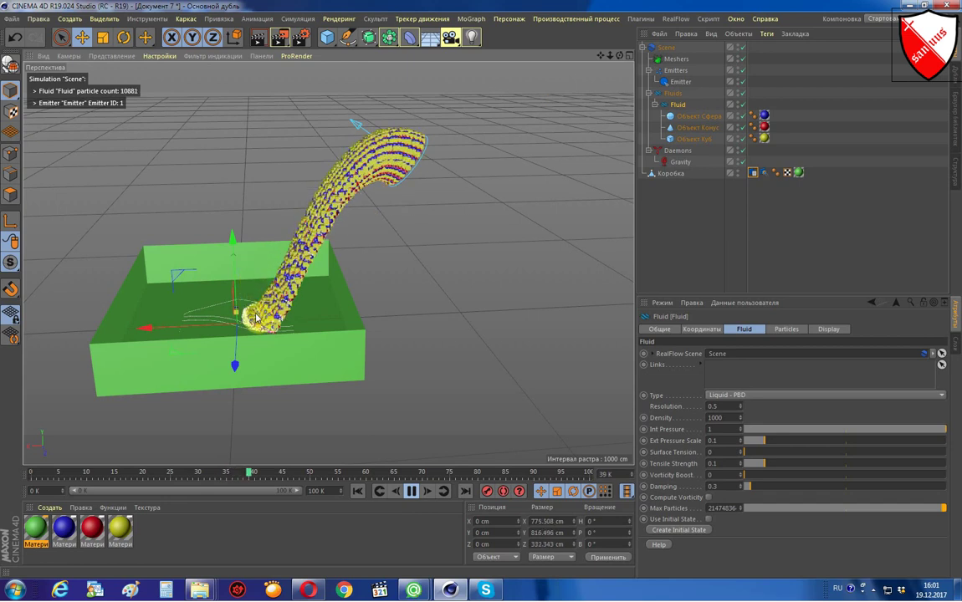
scroll(257, 319, up, 1)
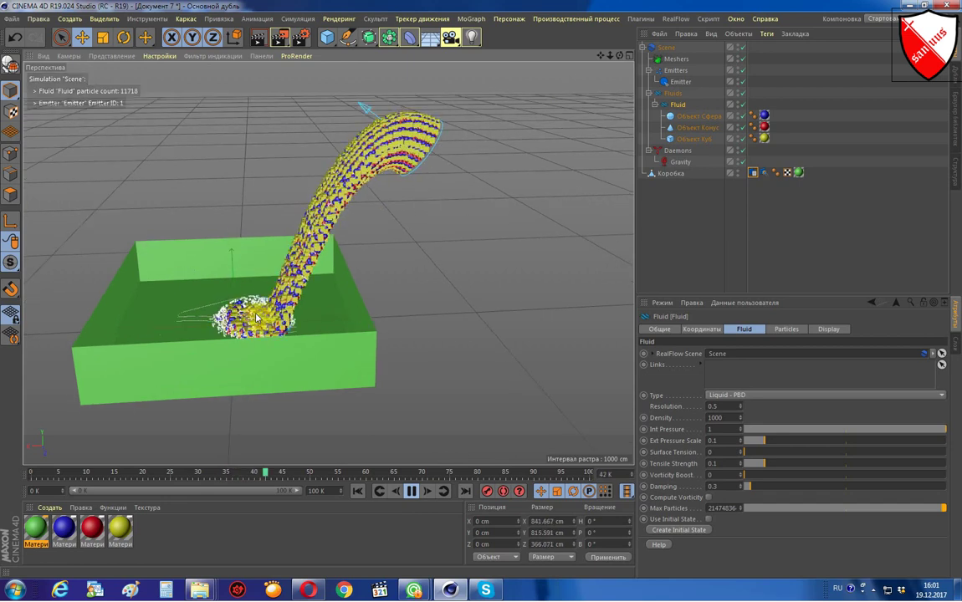
click(257, 319)
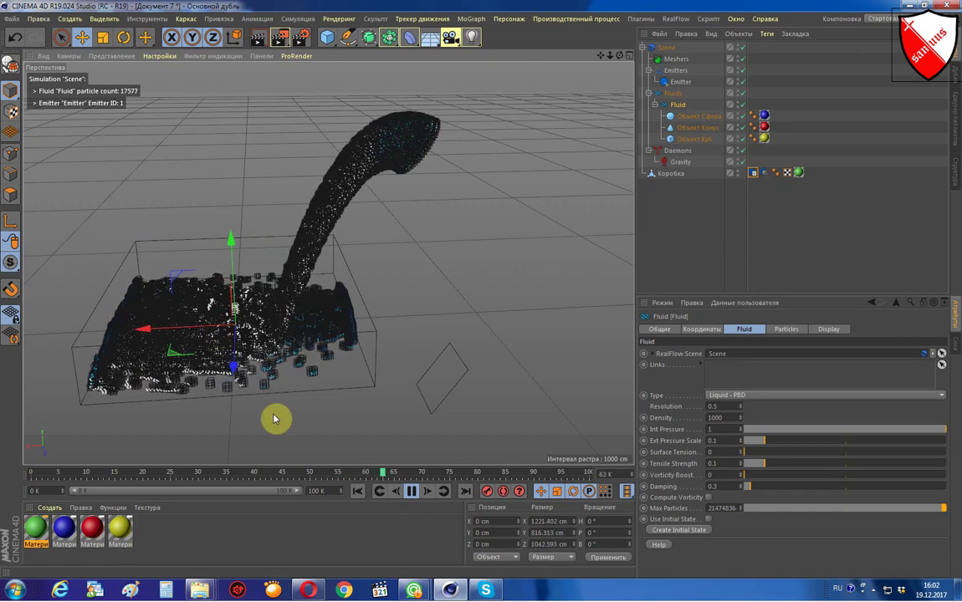
click(412, 492)
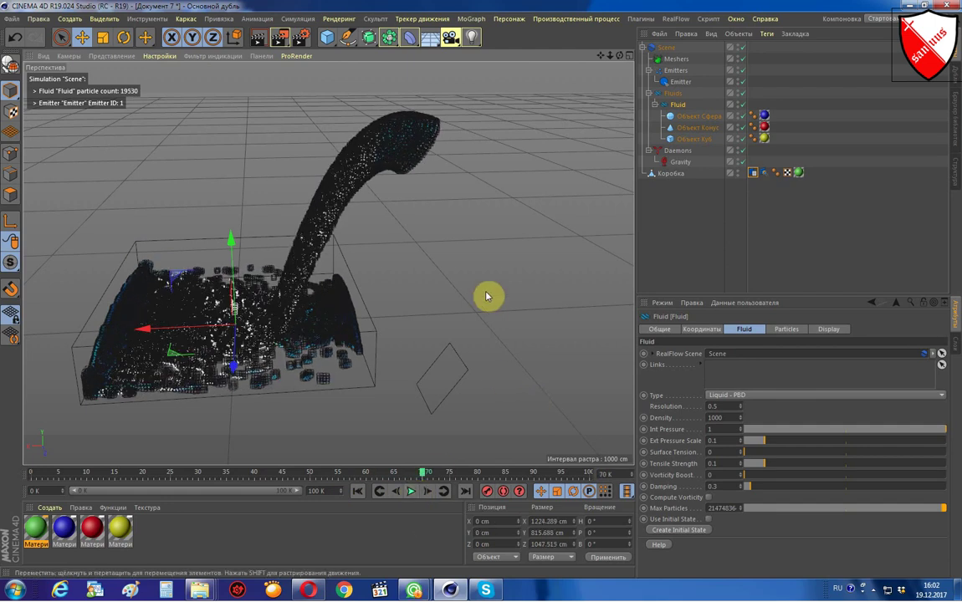
Return the viewport to Gouraud shading and zoom in on the particle-filled box.
key(n)
key(a)
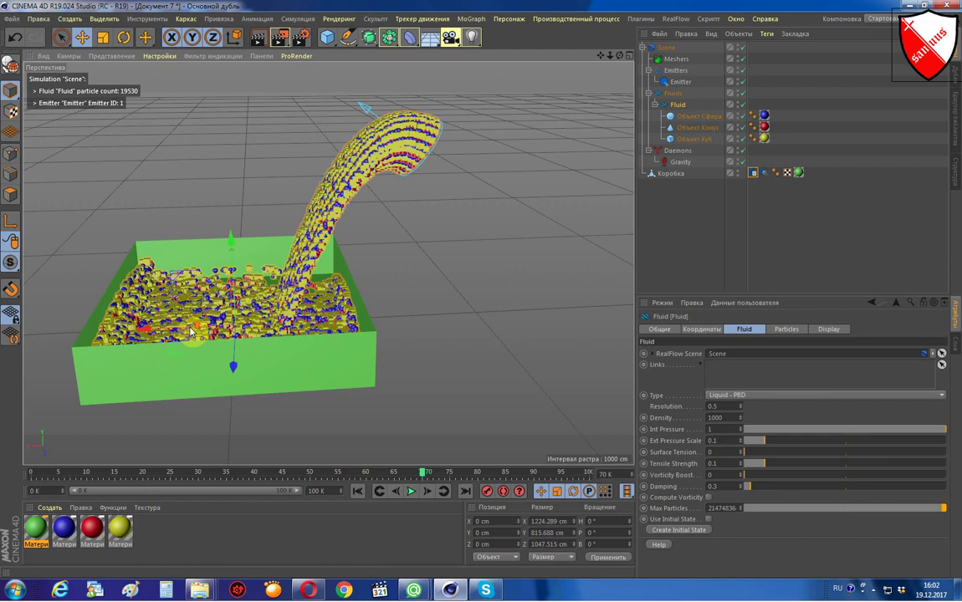
drag(603, 57, 629, 57)
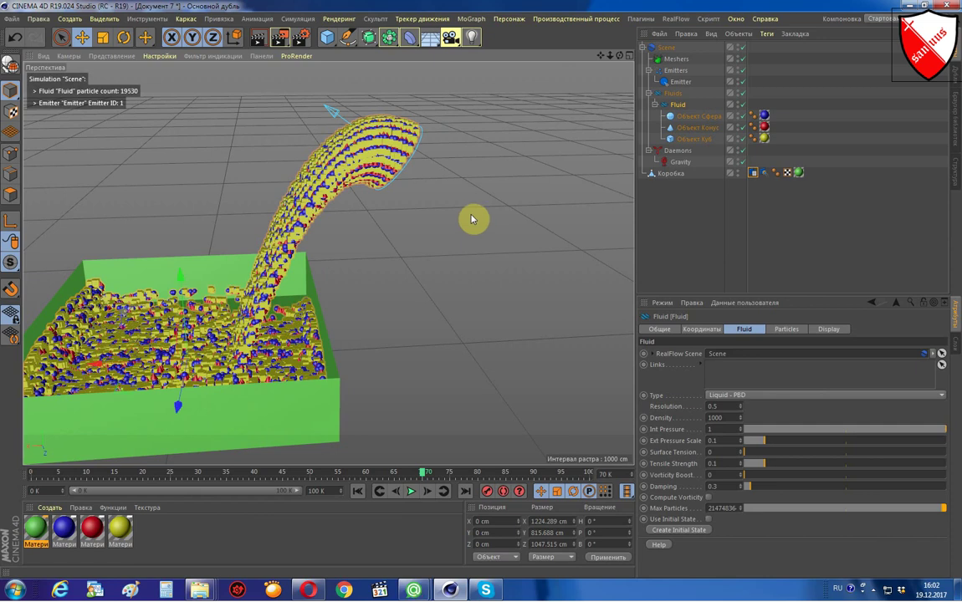
scroll(472, 218, down, 1)
scroll(478, 219, down, 1)
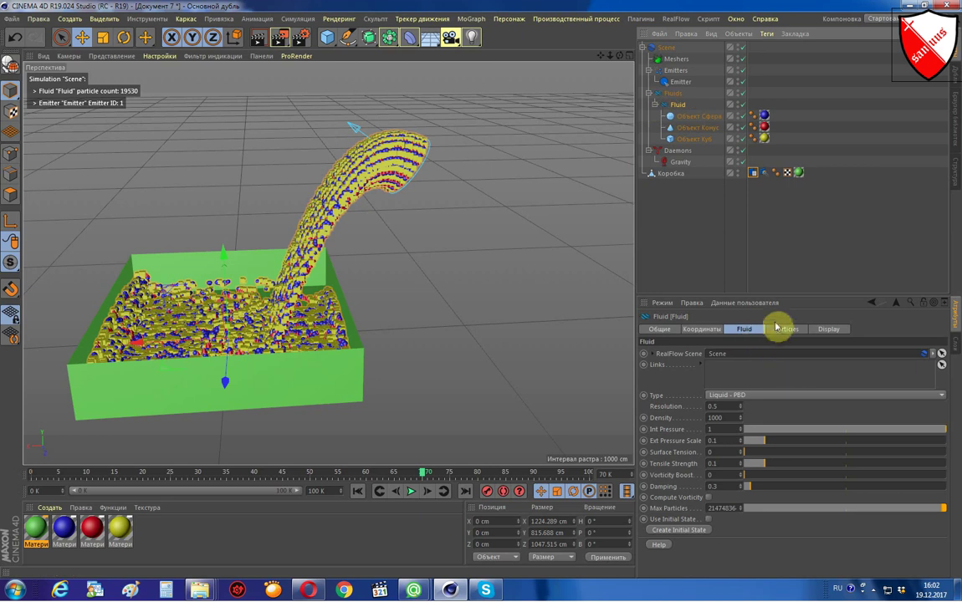
Enable Render only for the Fluid's child objects, test-play to frame 58, then rewind to frame 0.
click(787, 331)
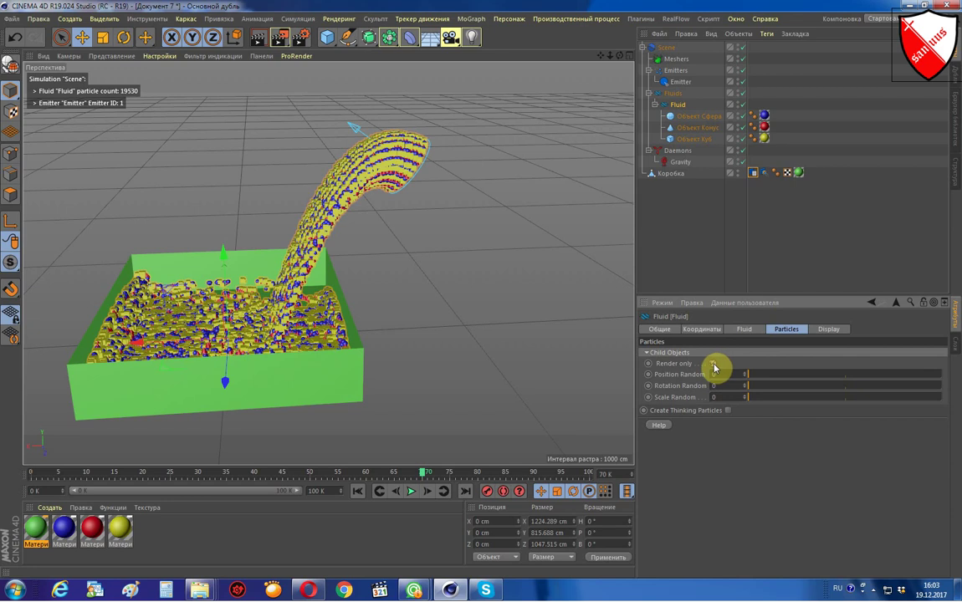
click(358, 491)
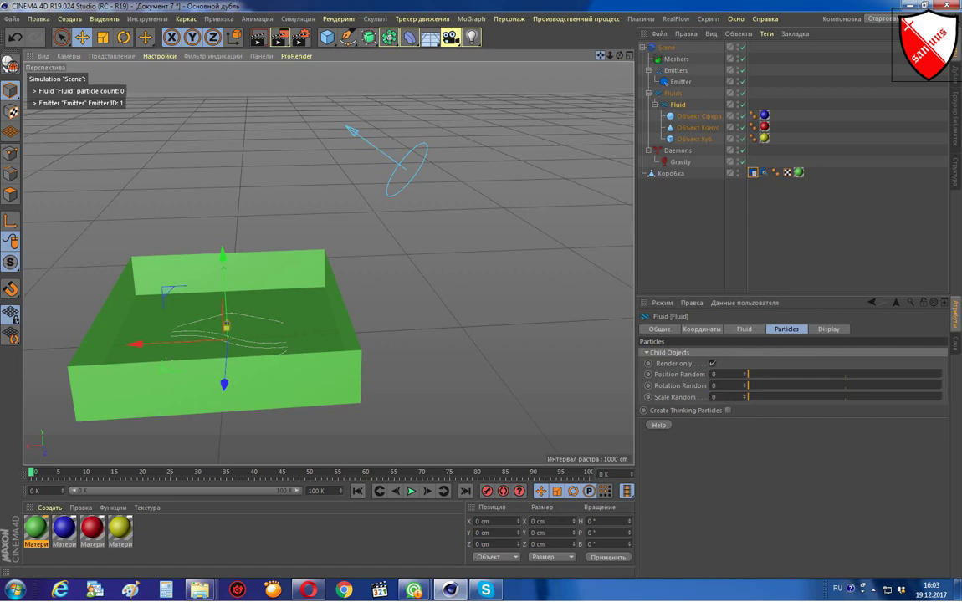
alt+middle_drag(544, 54, 596, 78)
click(410, 491)
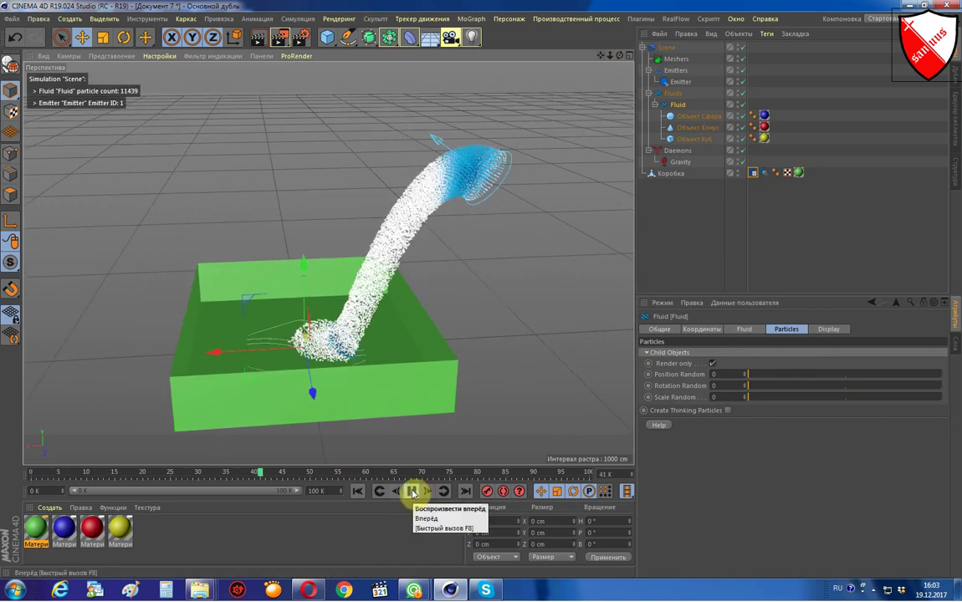
click(412, 493)
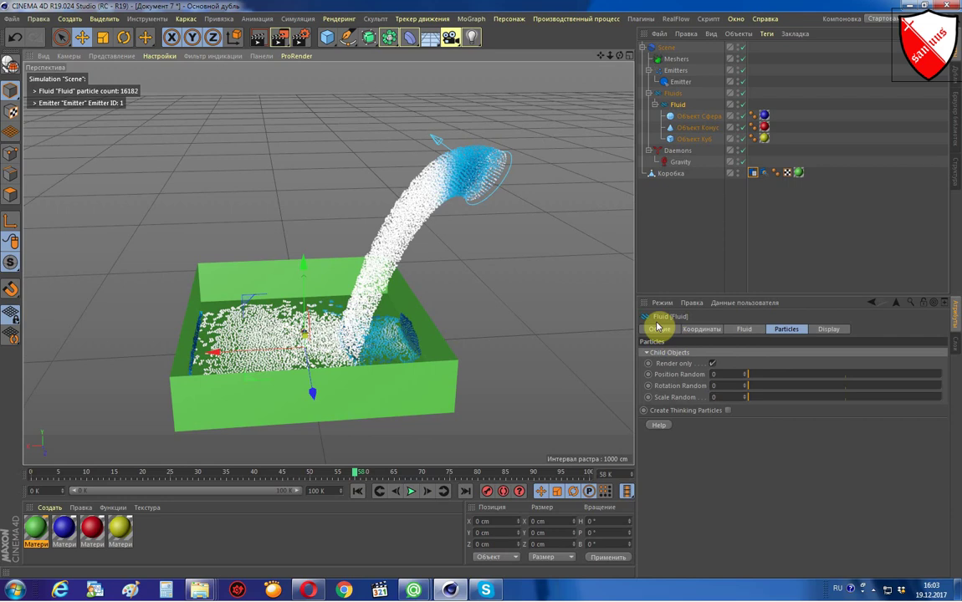
drag(619, 55, 559, 54)
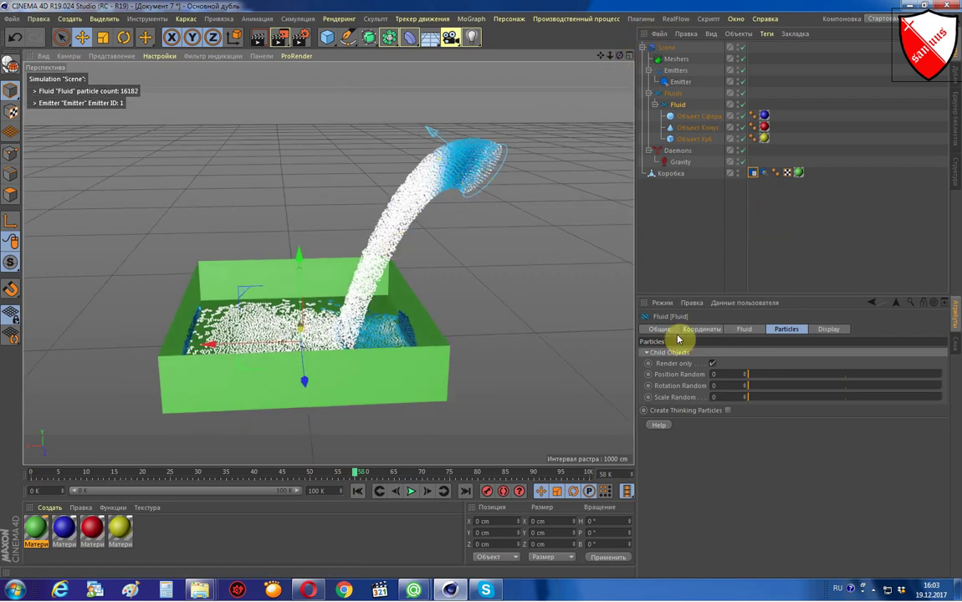
click(357, 493)
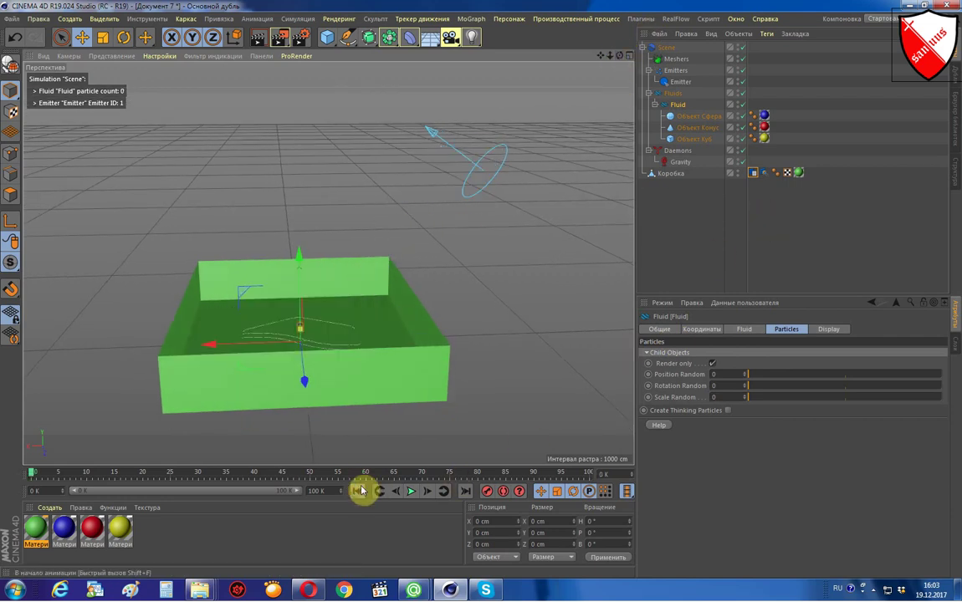
Re-run the emitter simulation to frame 54 (30,132 particles) and render the active view.
click(676, 82)
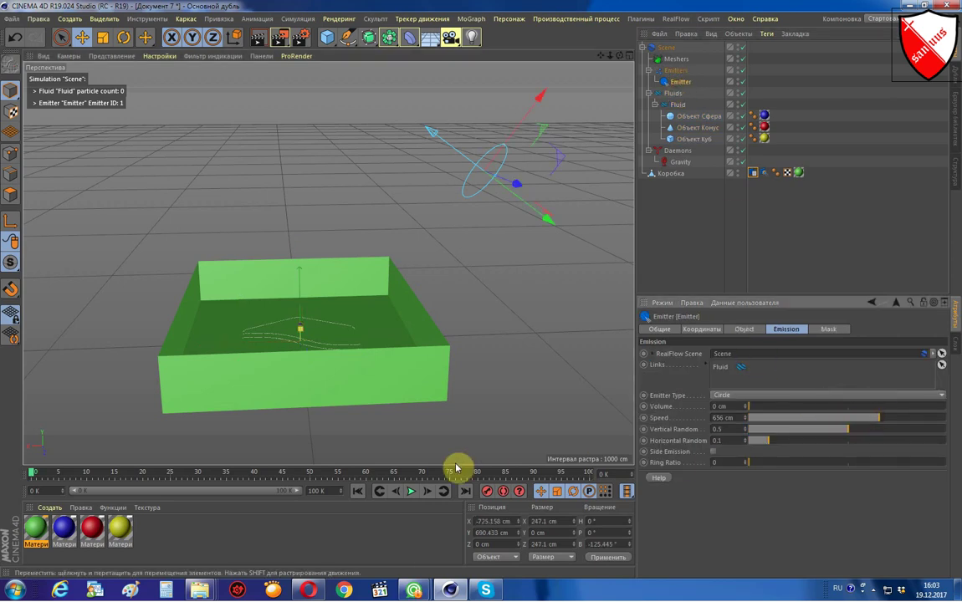
click(411, 493)
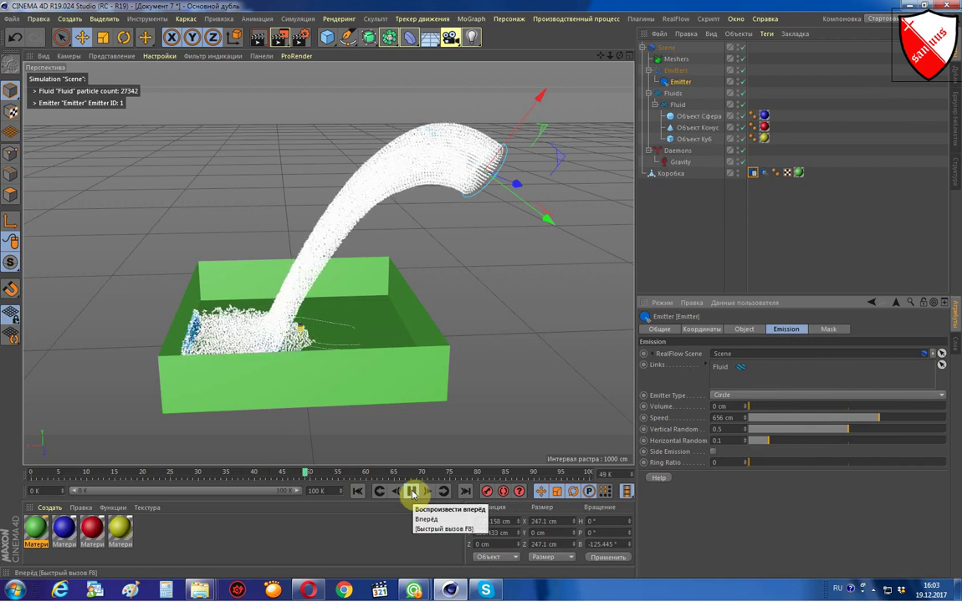
click(413, 493)
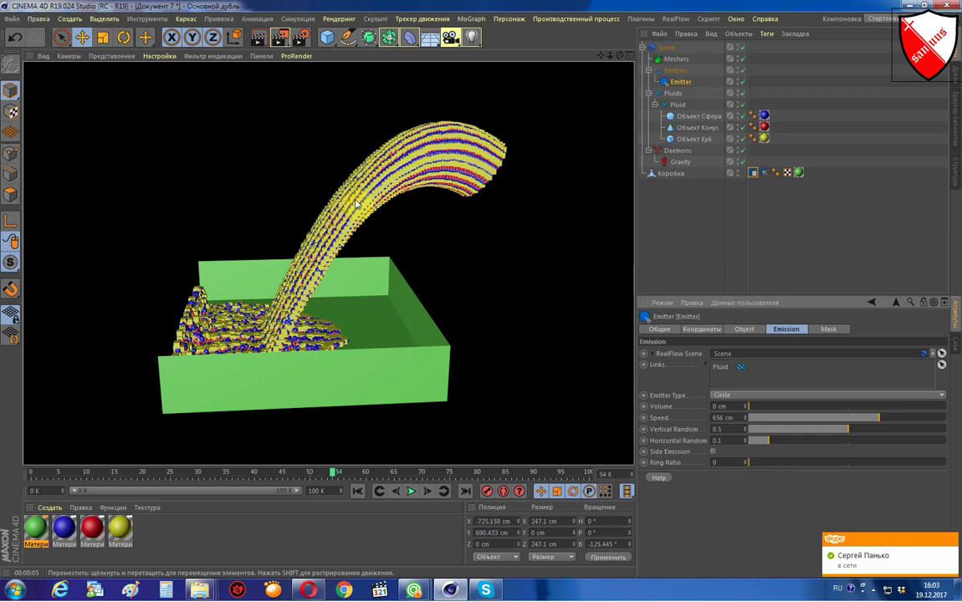
click(378, 146)
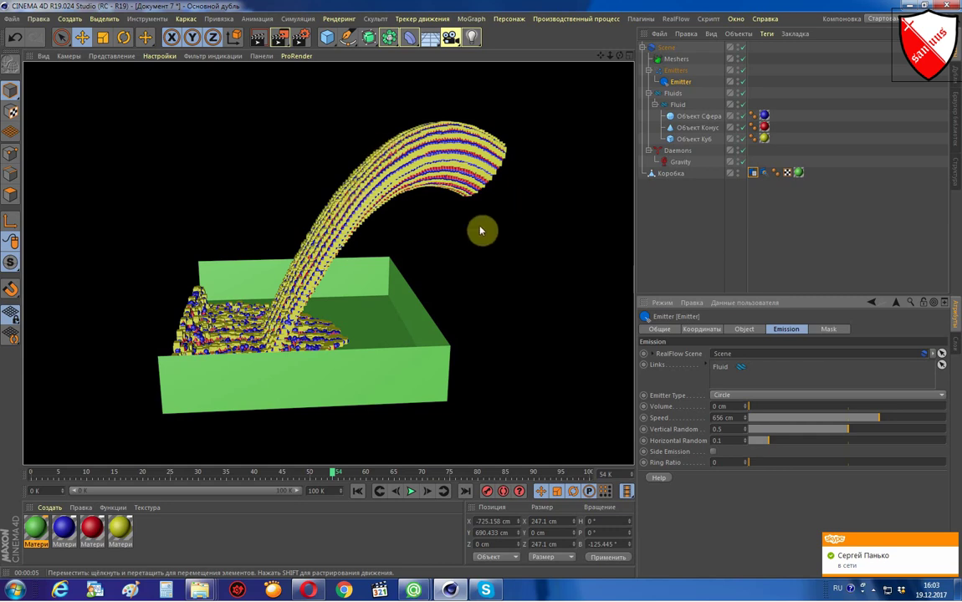
Delete the Коробка box object from the scene.
click(533, 256)
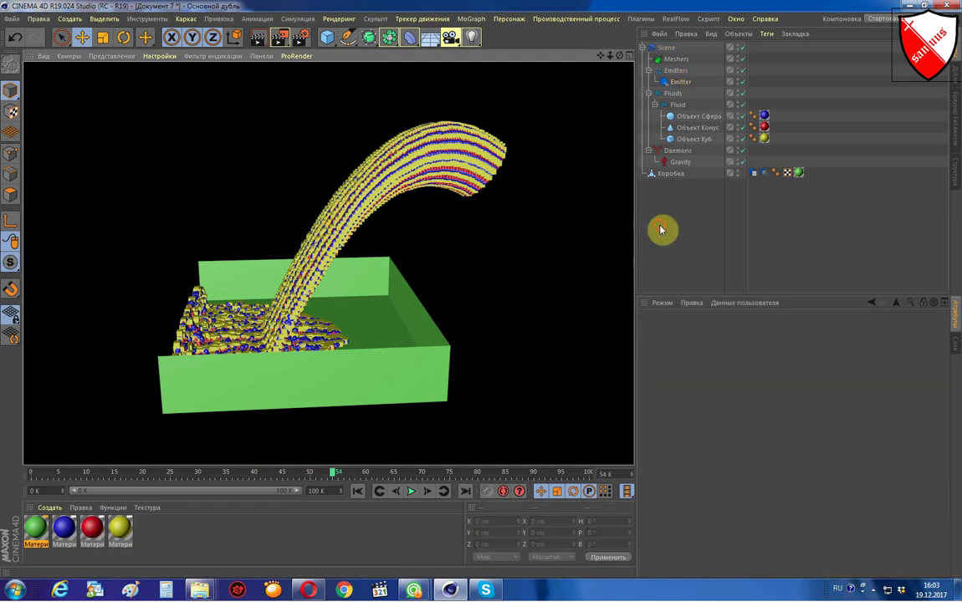
click(666, 180)
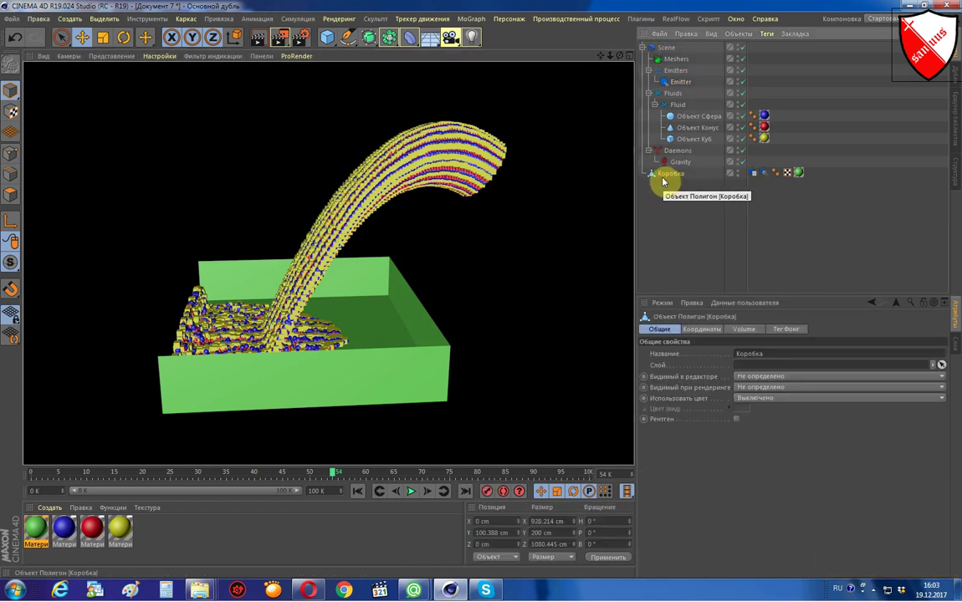
key(Delete)
click(519, 251)
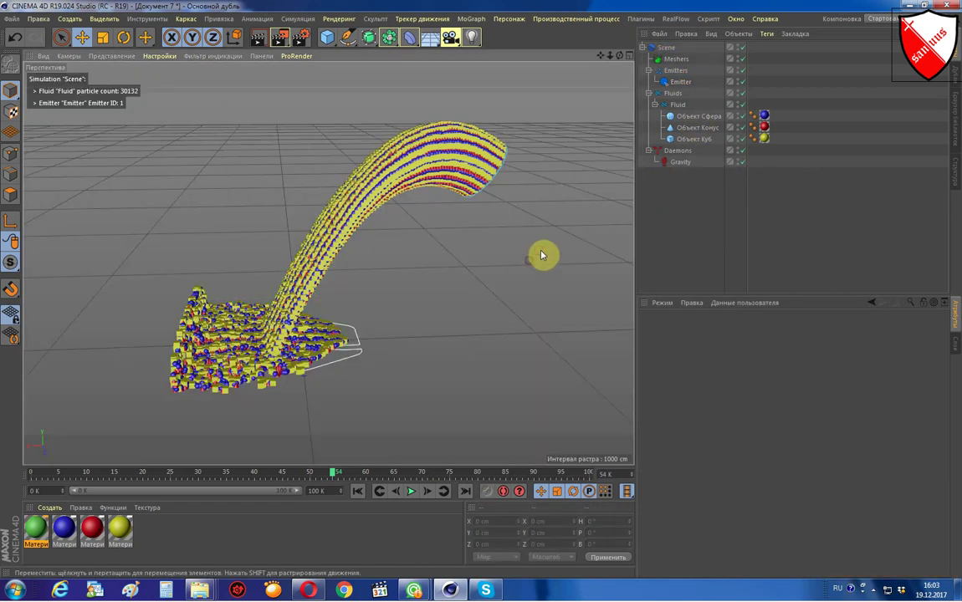
Delete the sphere, cone and cube objects, then select the Emitter.
click(699, 117)
shift+click(699, 127)
key(Delete)
click(694, 117)
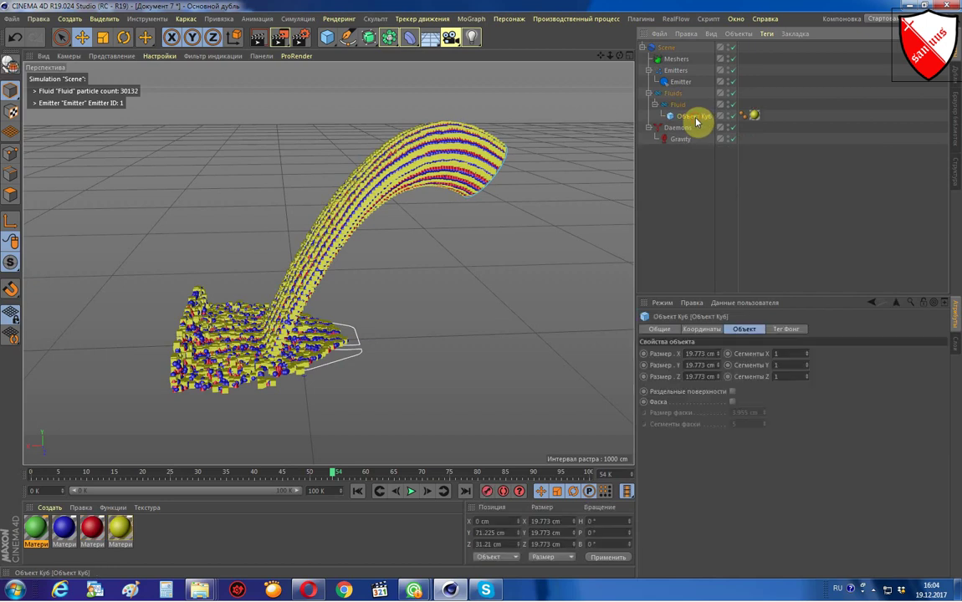
key(Delete)
click(681, 82)
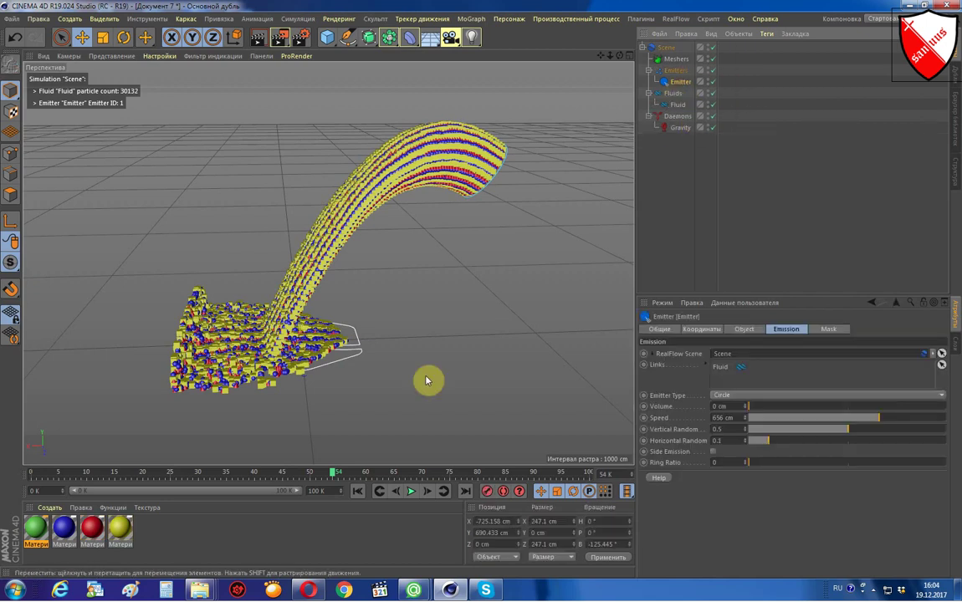
Straighten the emitter to 0° B rotation and centre it at X 0 cm.
click(357, 491)
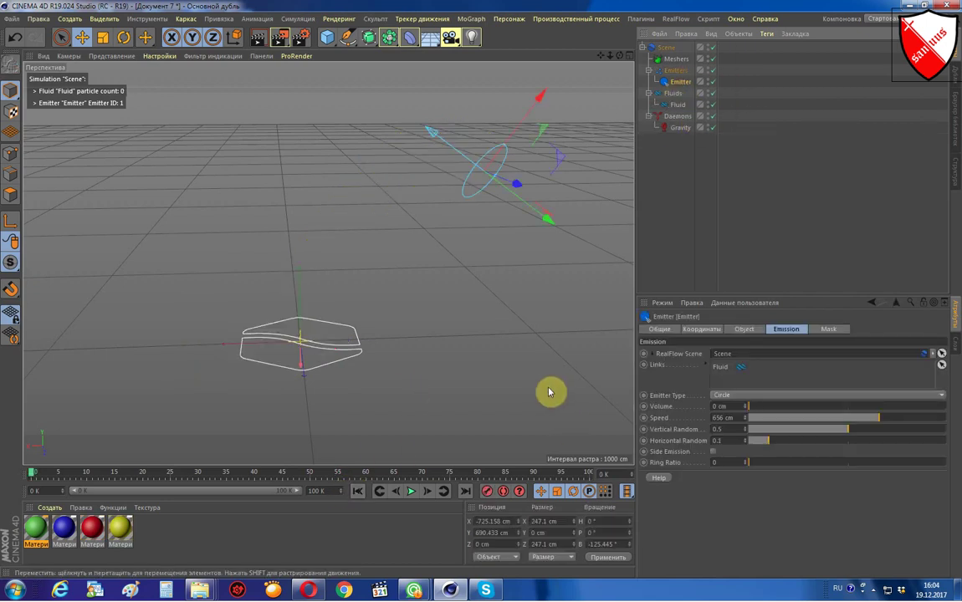
click(609, 544)
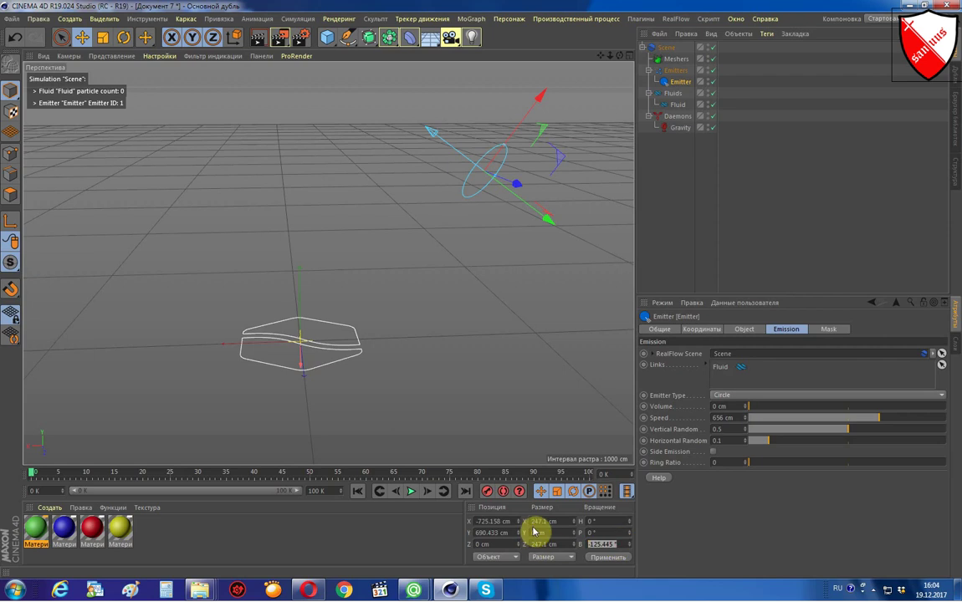
text(0)
key(Return)
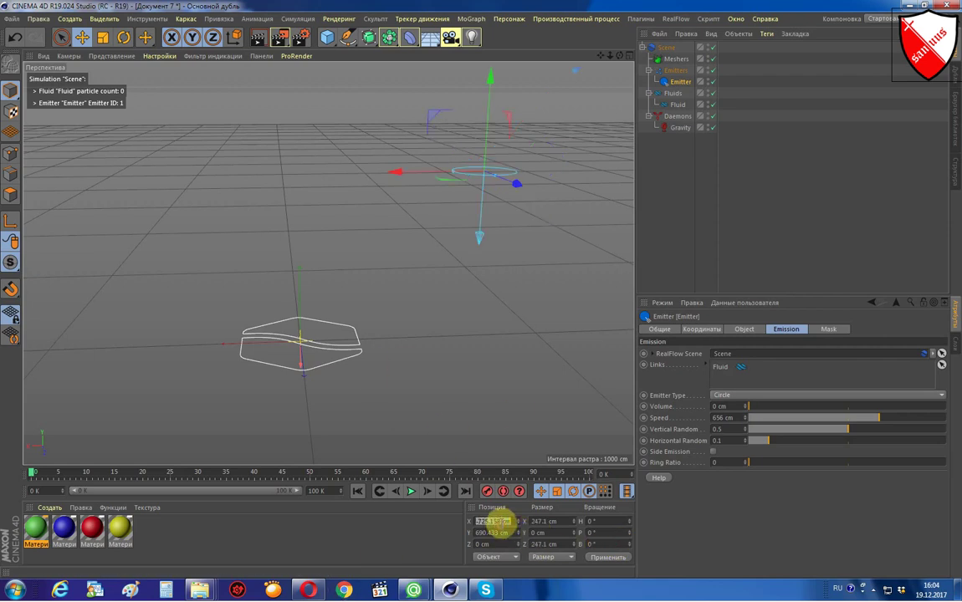
text(0)
key(Return)
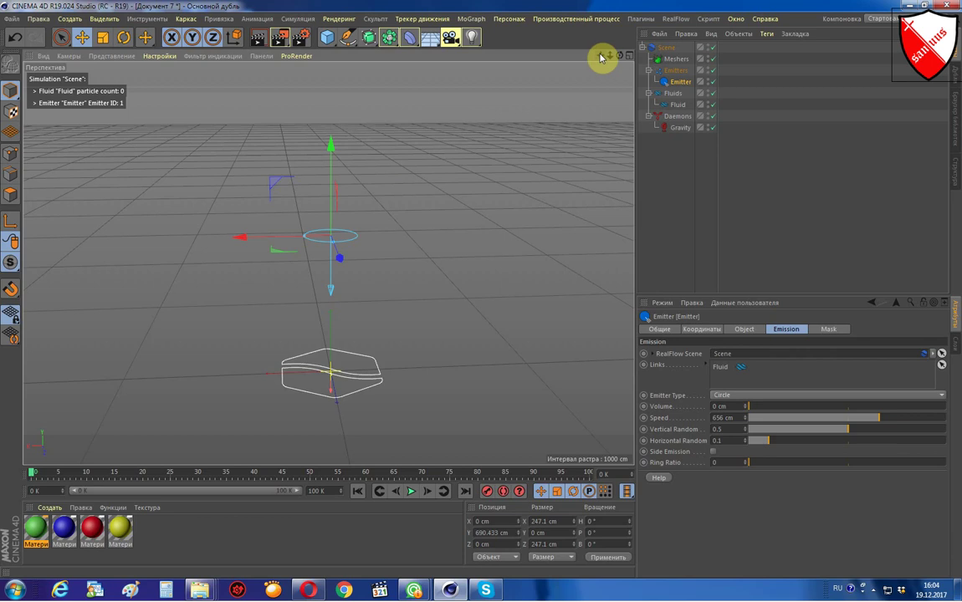
Add a MoGraph Cloner in Radial mode and nest the Emitter under it.
click(471, 19)
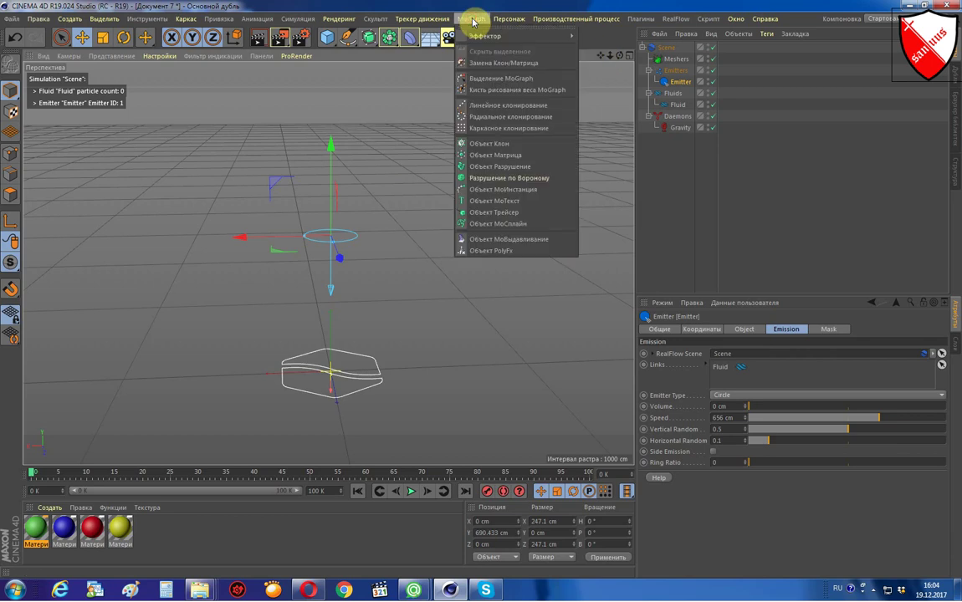
click(498, 143)
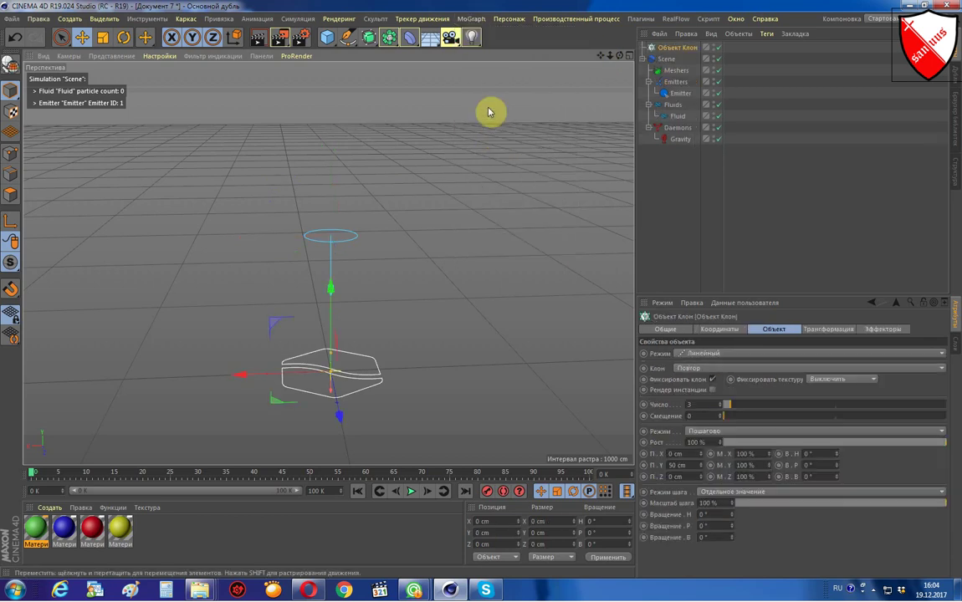
scroll(414, 305, down, 1)
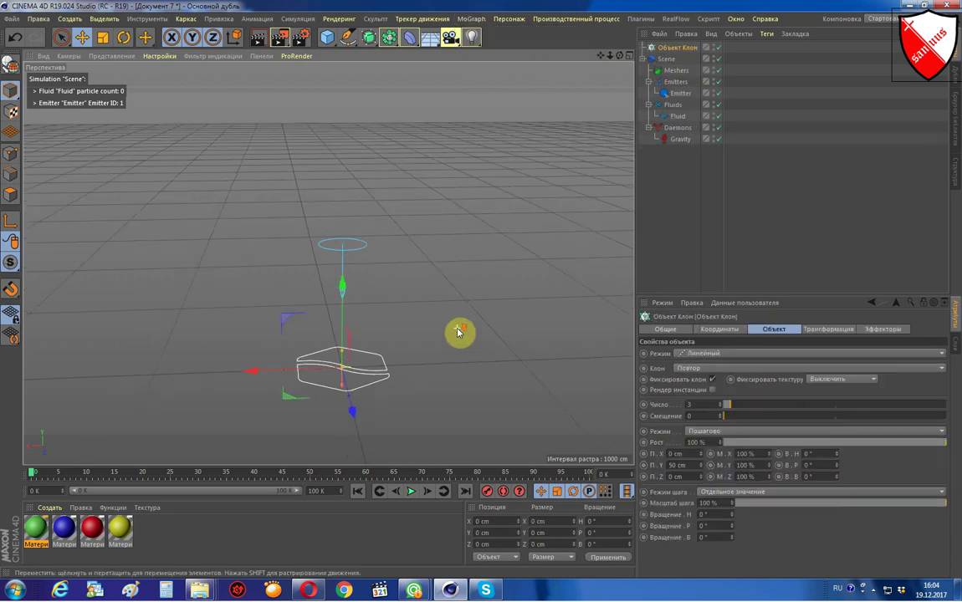
click(770, 355)
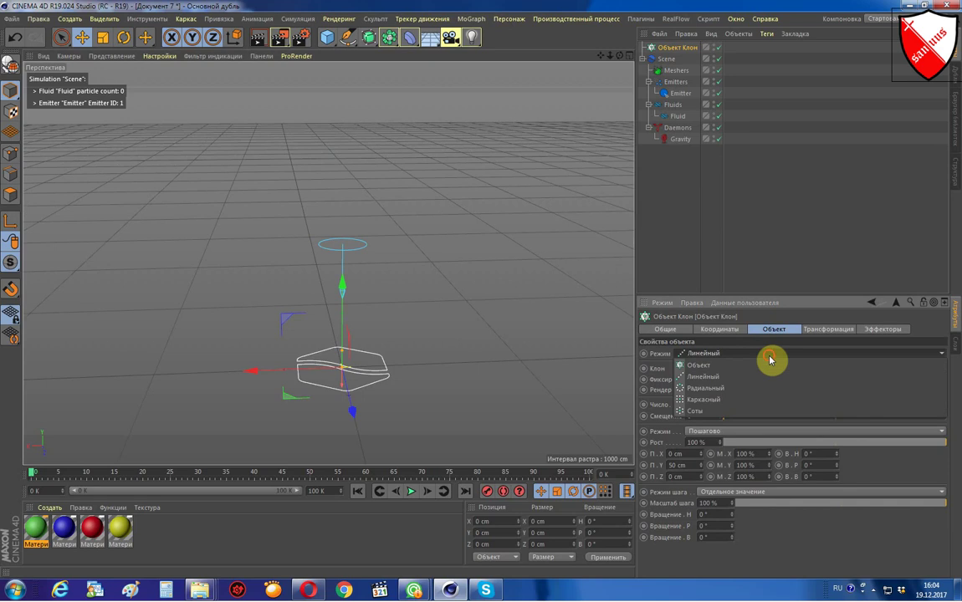
click(733, 390)
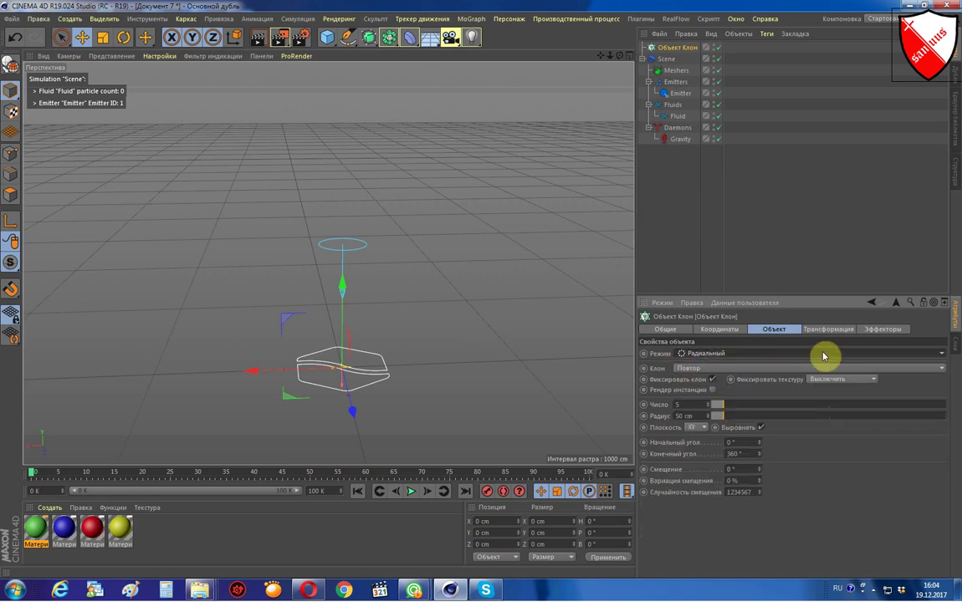
drag(681, 93, 684, 48)
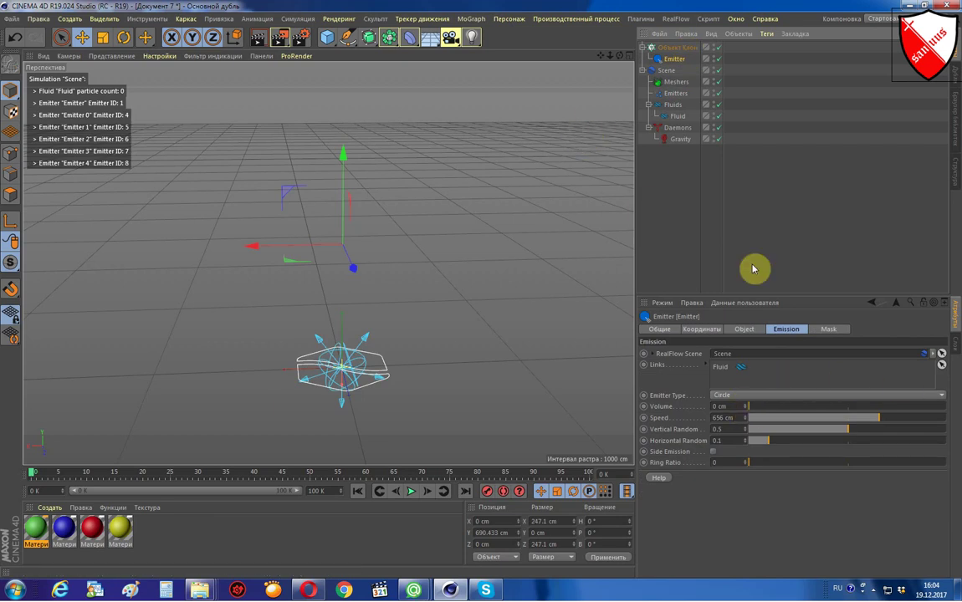
Set the Cloner radius to 802 cm and disable the Gravity daemon.
click(674, 49)
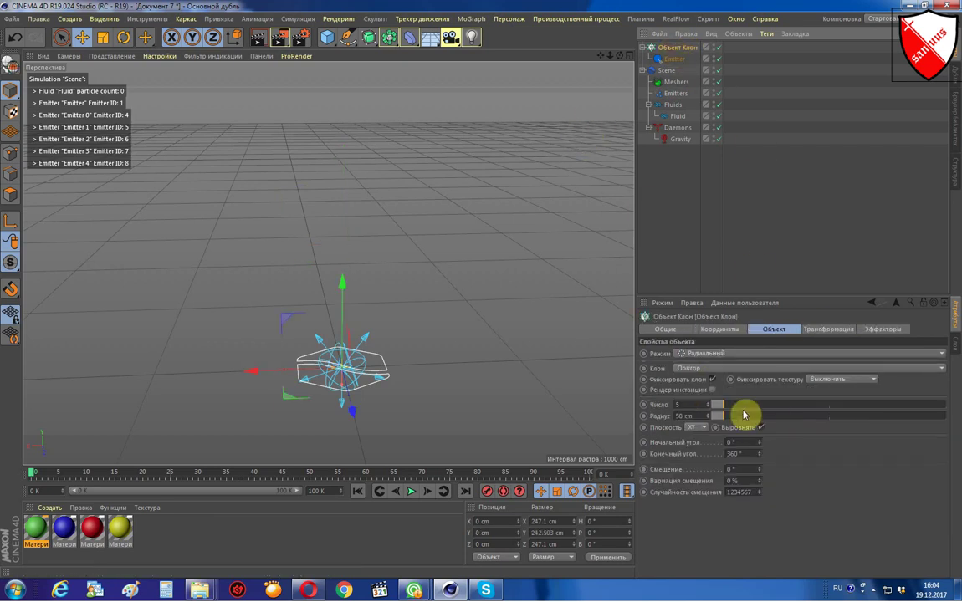
drag(744, 420, 901, 415)
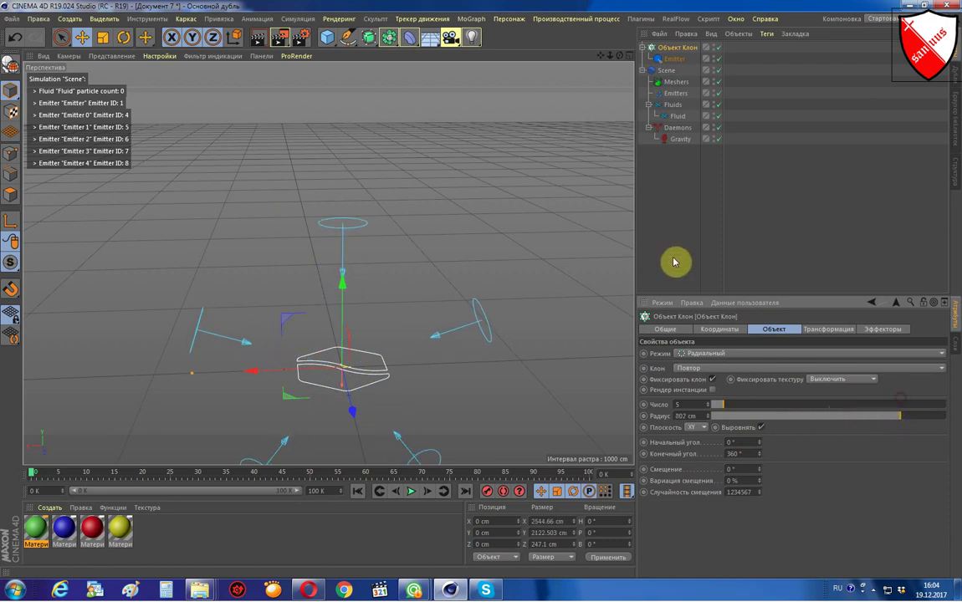
click(719, 139)
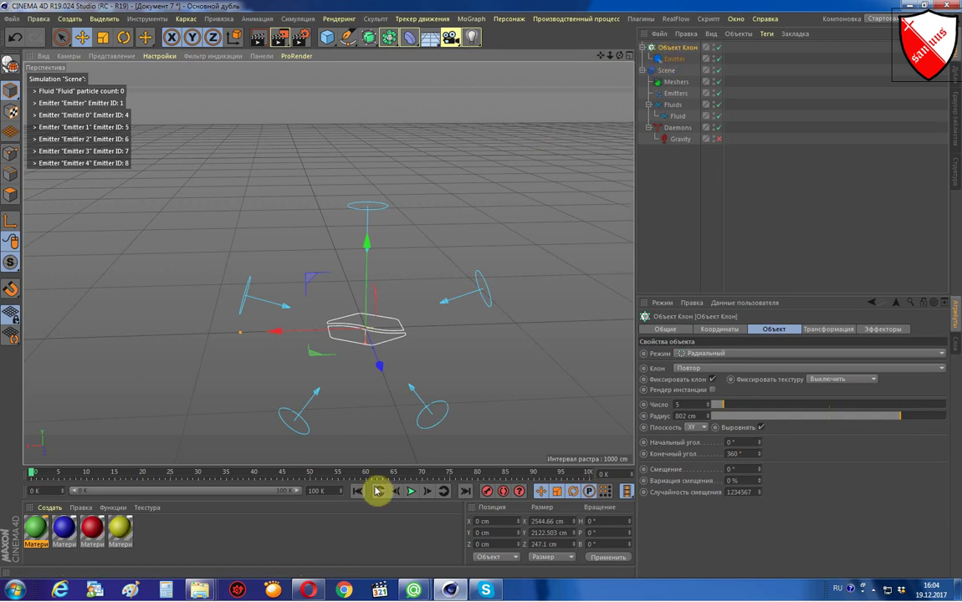
Play the simulation to about frame 43 and orbit around the five-armed fluid star.
click(411, 491)
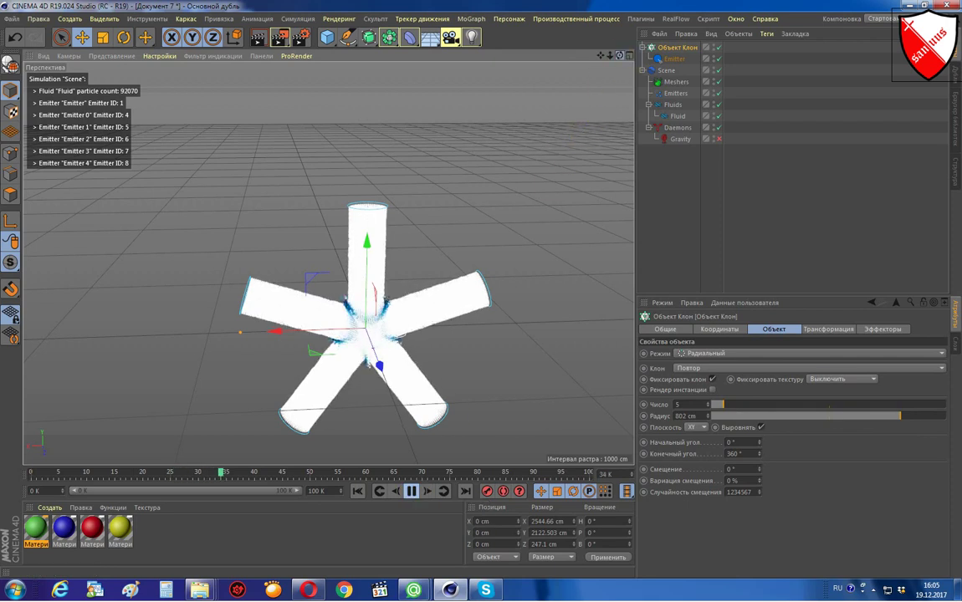
alt+drag(535, 334, 498, 334)
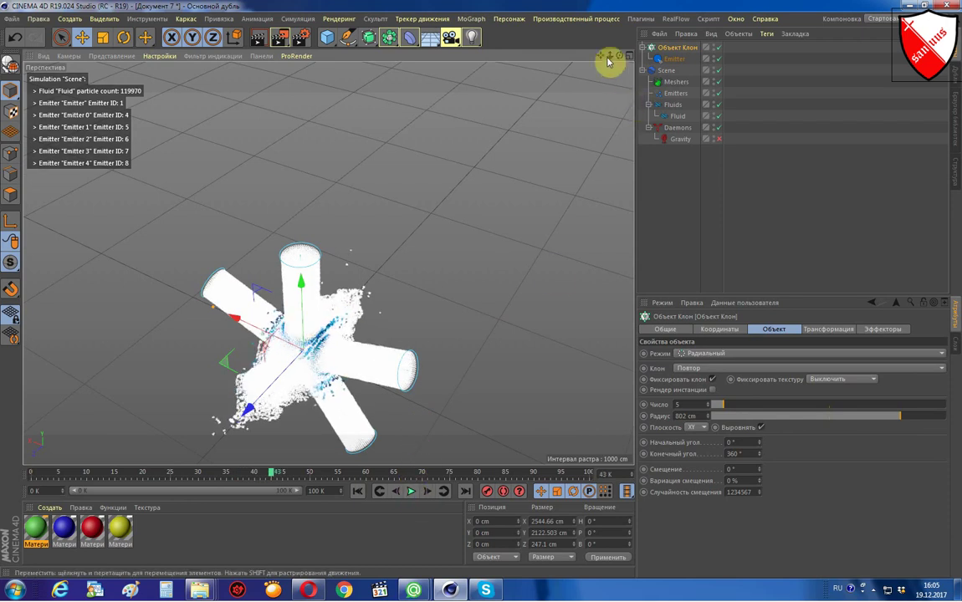
drag(600, 55, 529, 124)
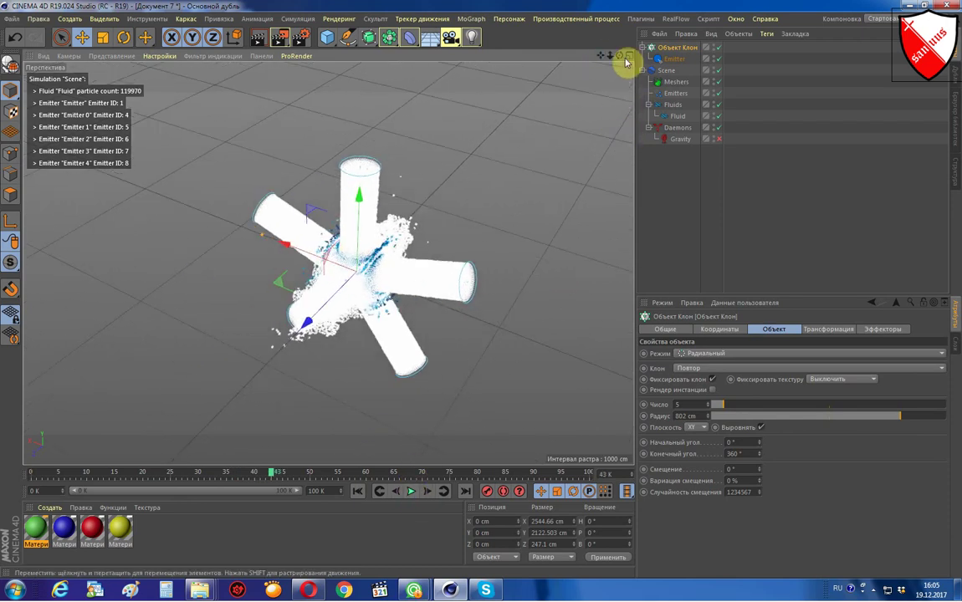
mouse_move(620, 55)
mouse_down()
mouse_move(586, 33)
mouse_move(620, 55)
mouse_up()
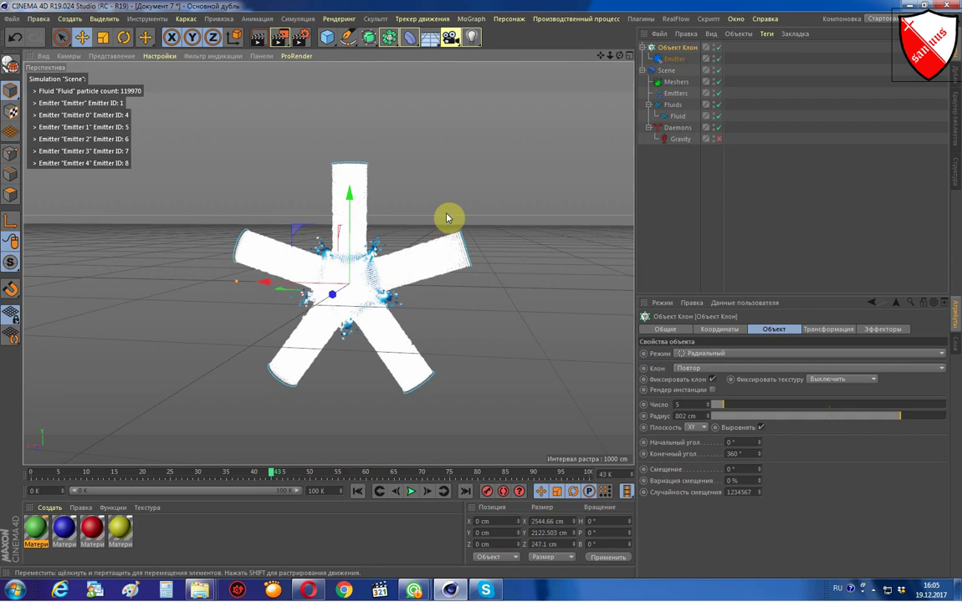
Rewind the simulation to frame 0 and lower the Cloner count from 5 to 3.
click(488, 211)
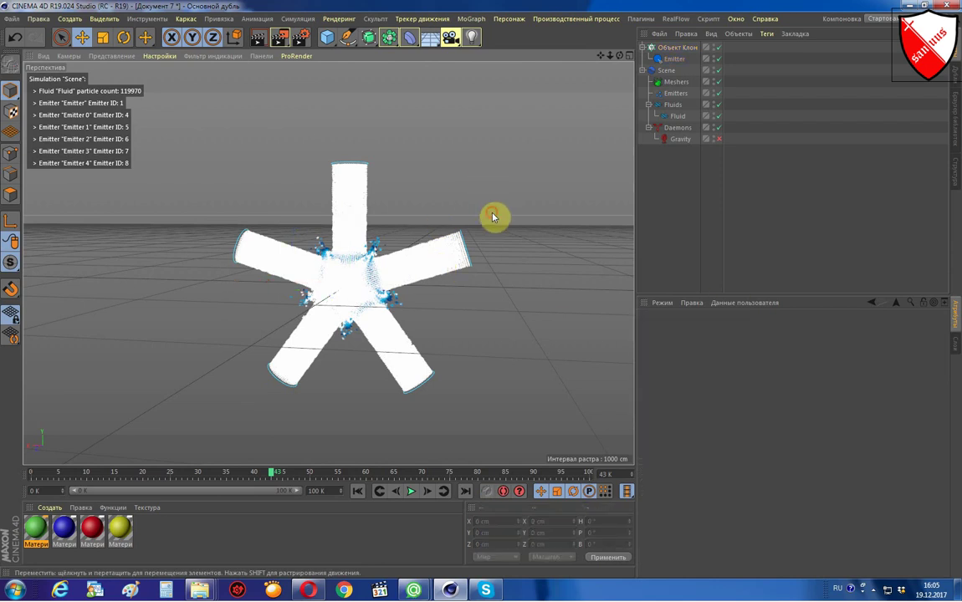
click(661, 59)
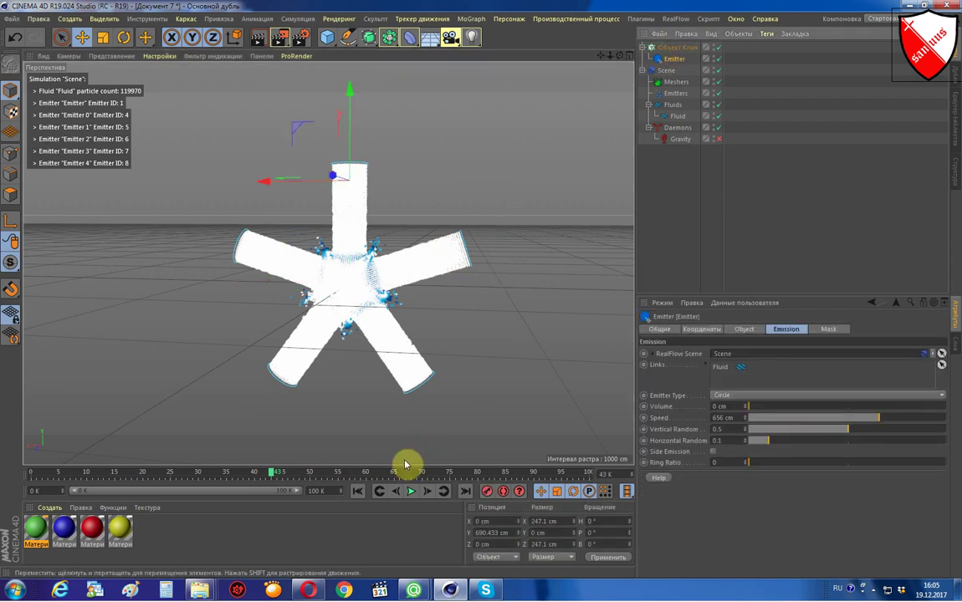
click(358, 491)
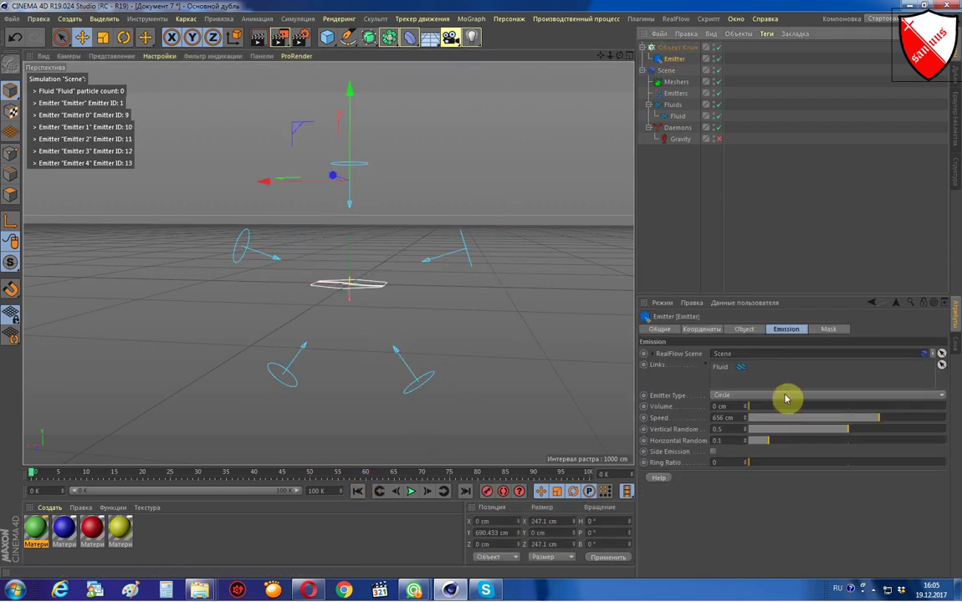
click(667, 47)
drag(715, 406, 720, 409)
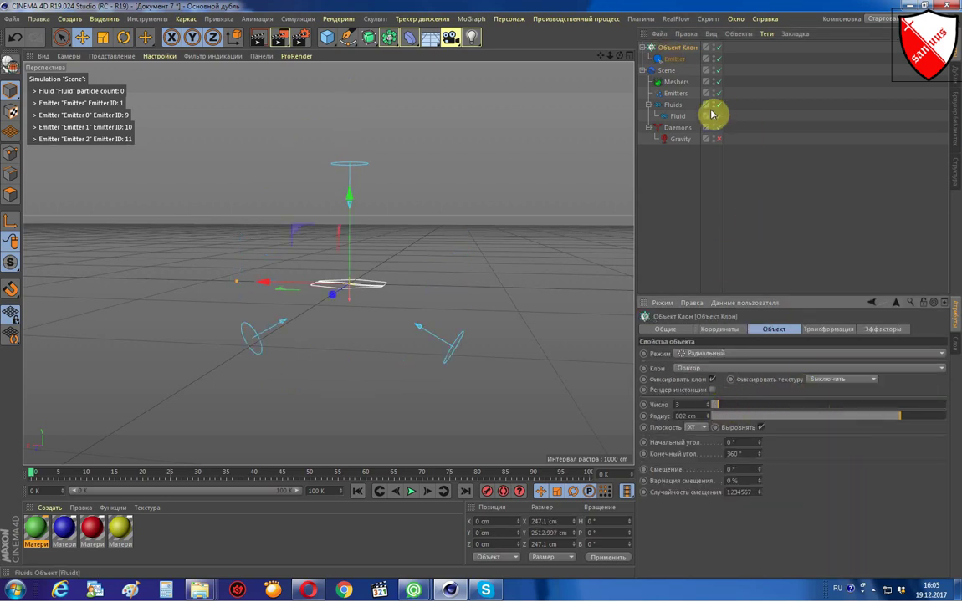
click(675, 58)
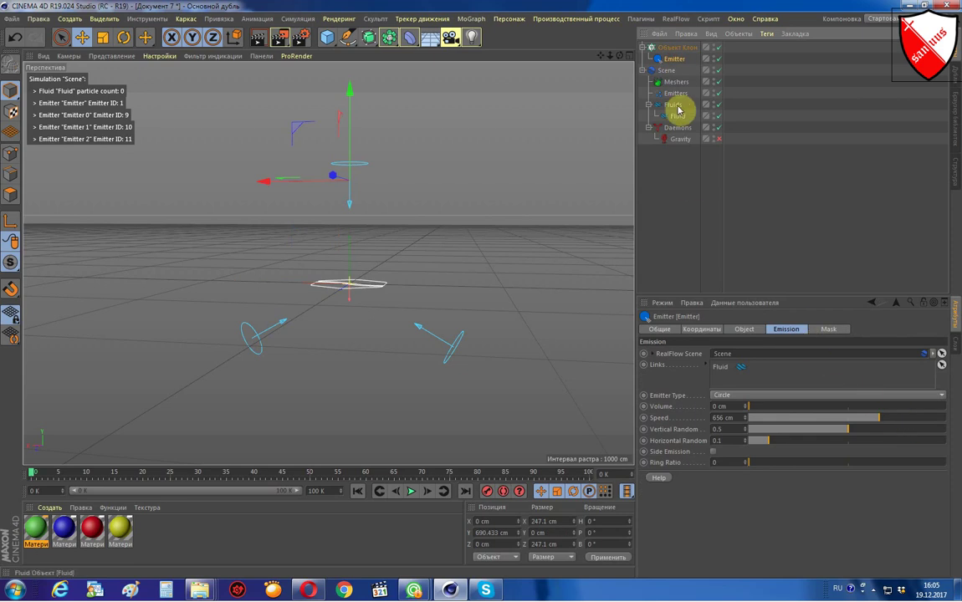
click(673, 47)
Pitch the clones 62° in the Transform tab and replay to view three tilted streams.
click(833, 329)
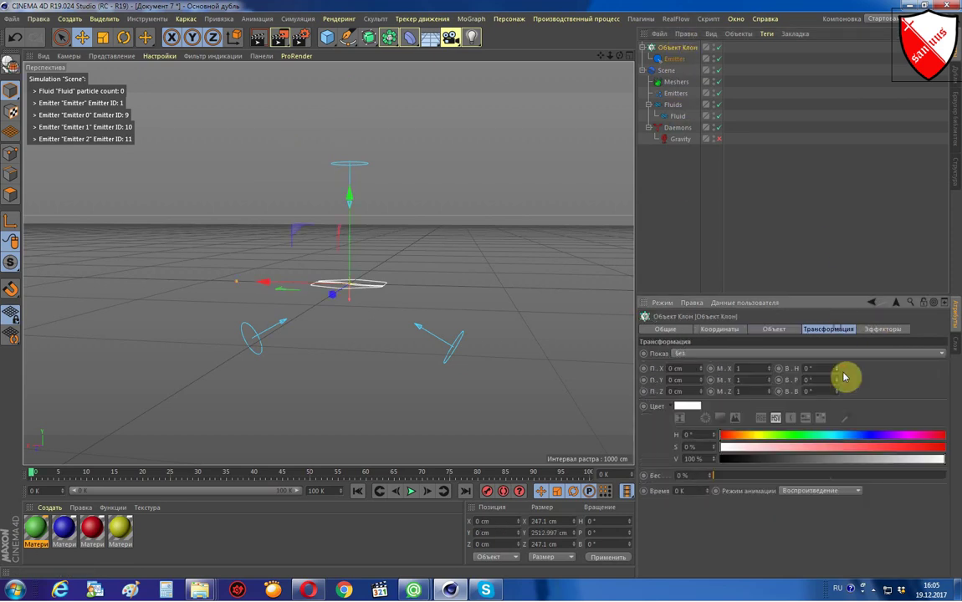
click(837, 381)
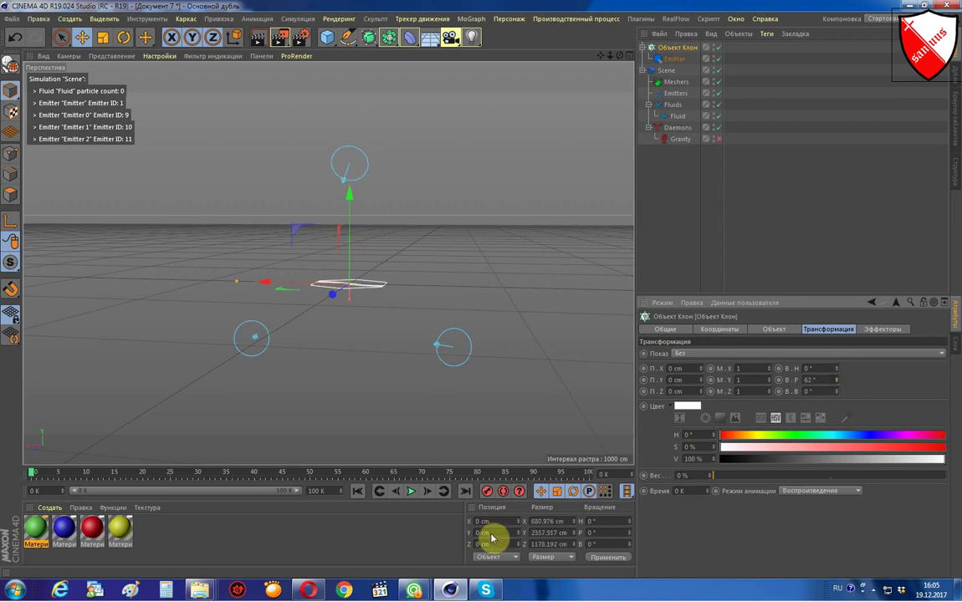
click(410, 491)
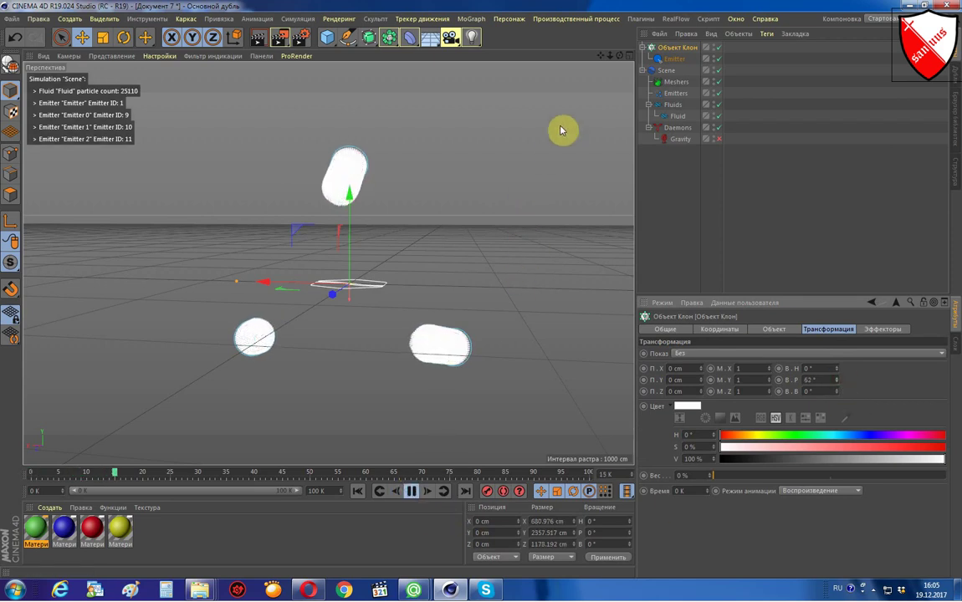
mouse_move(620, 56)
mouse_down()
mouse_move(586, 75)
mouse_move(621, 57)
mouse_up()
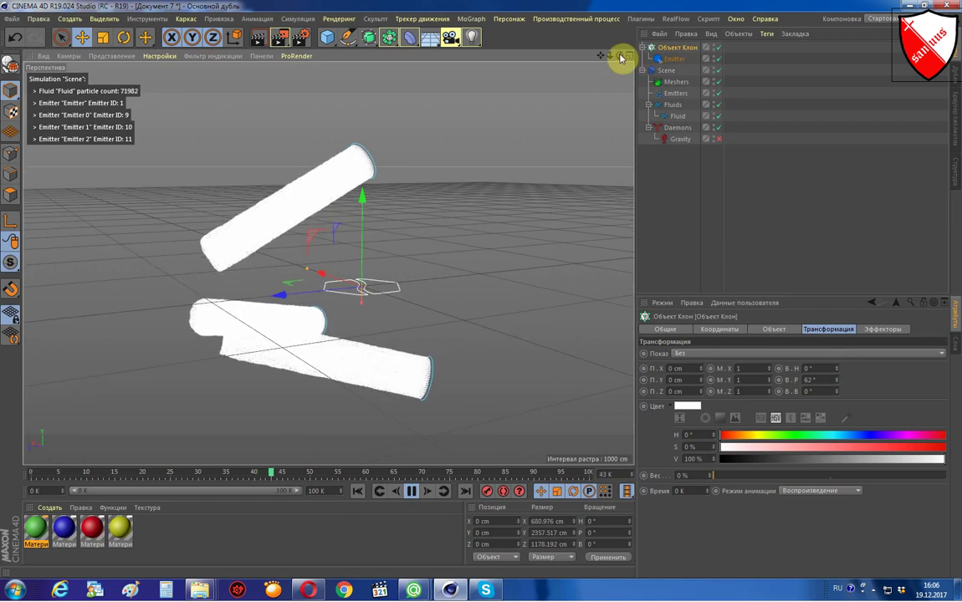